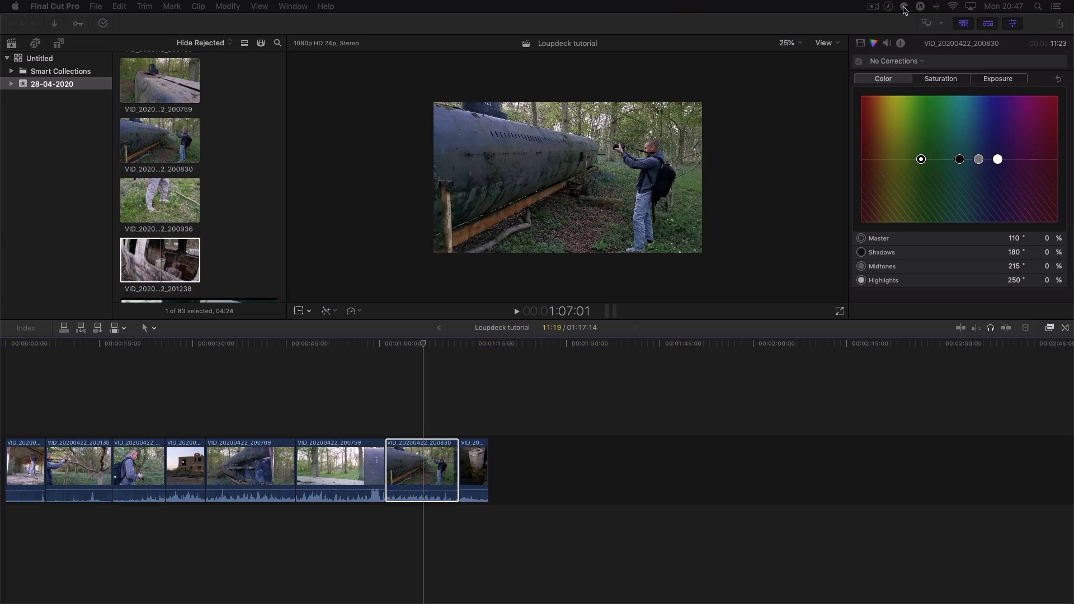
Step: Open the Loupedeck setup window from the menu-bar icon with Final Cut Pro as the application profile
click(904, 7)
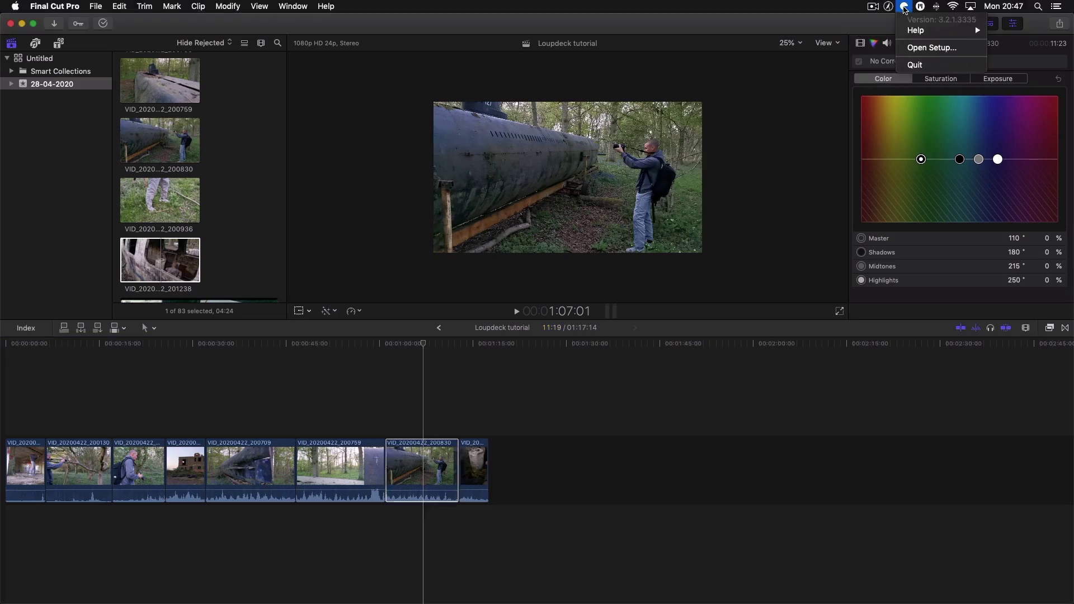
click(922, 48)
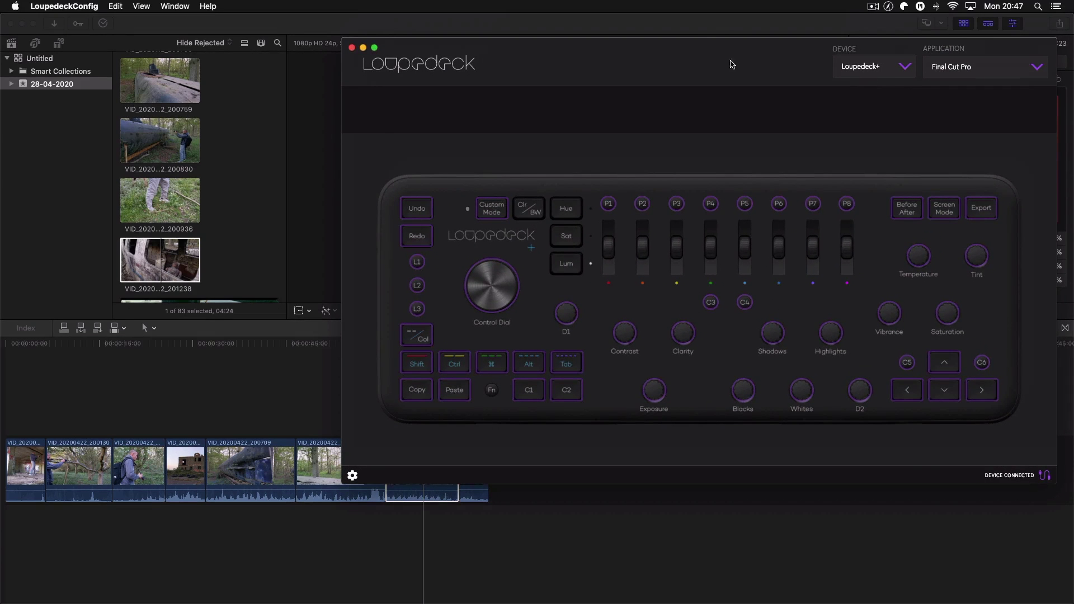
click(1037, 69)
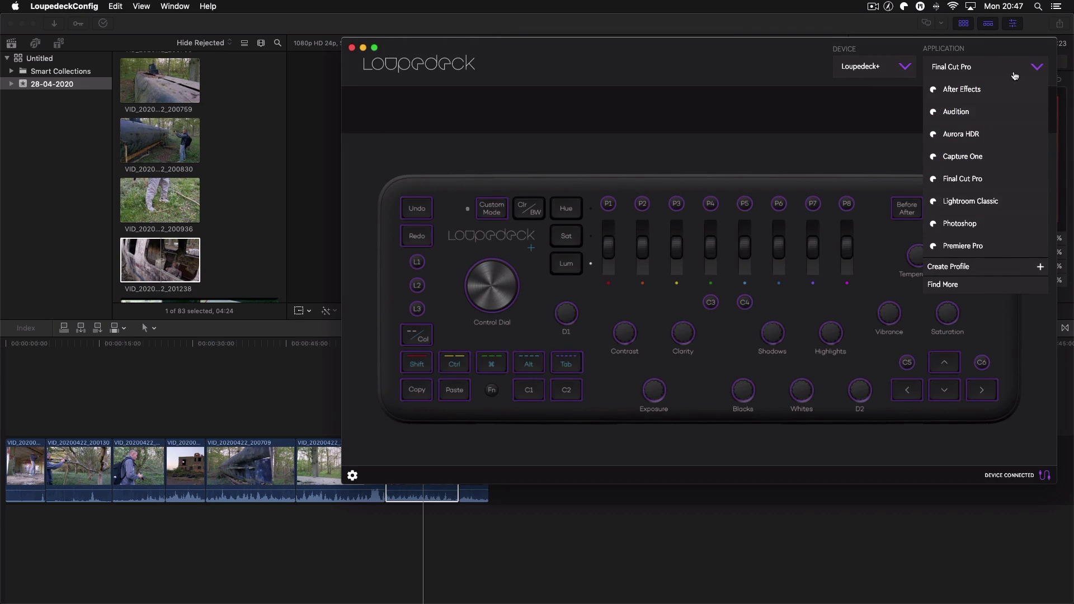
click(1034, 68)
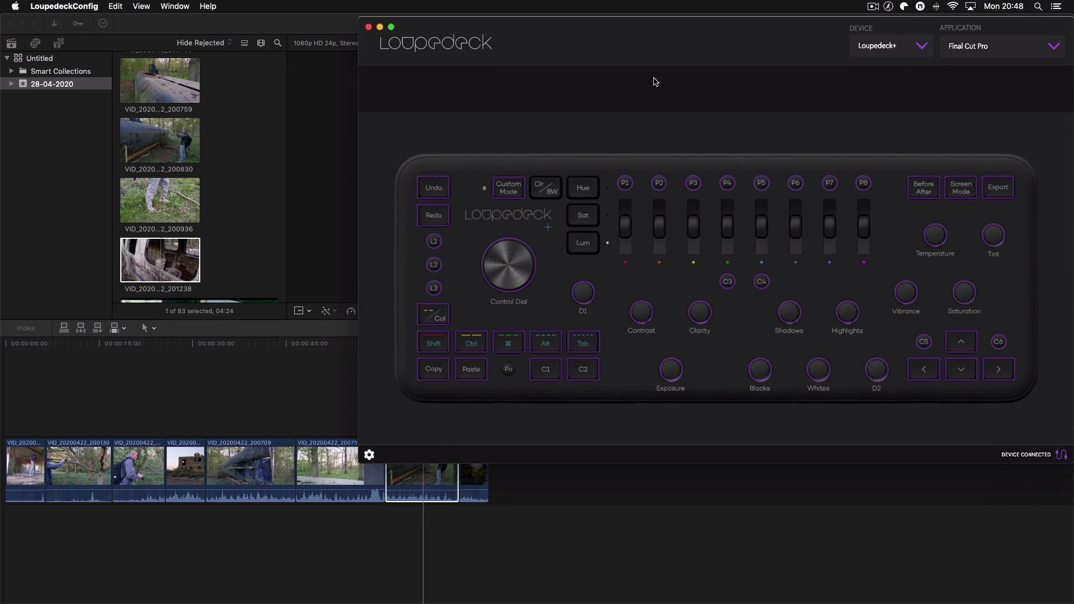
drag(658, 65, 761, 62)
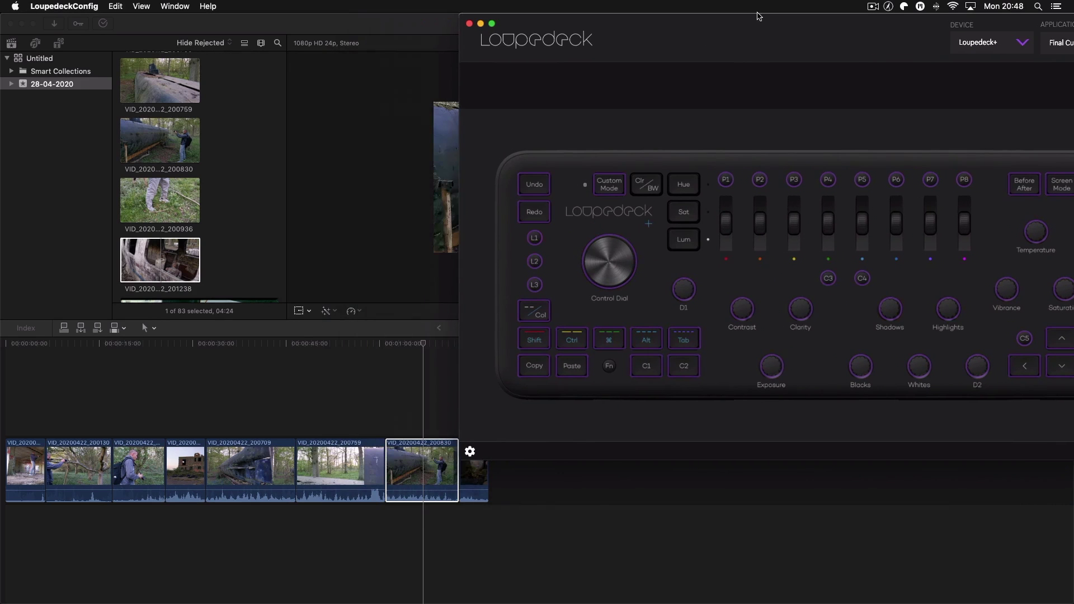
click(614, 267)
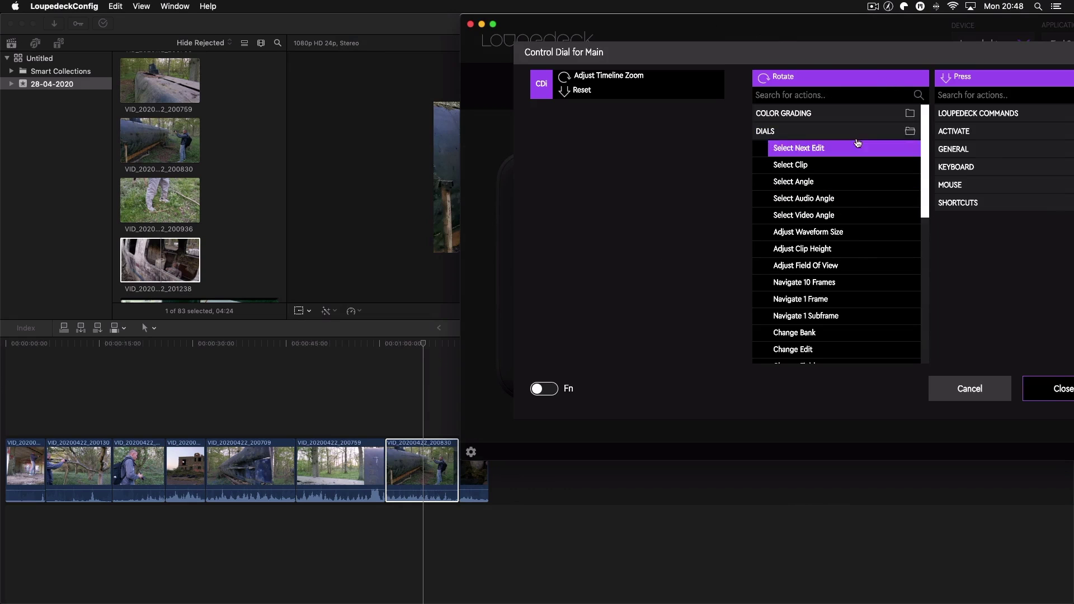
scroll(860, 216, down, 10)
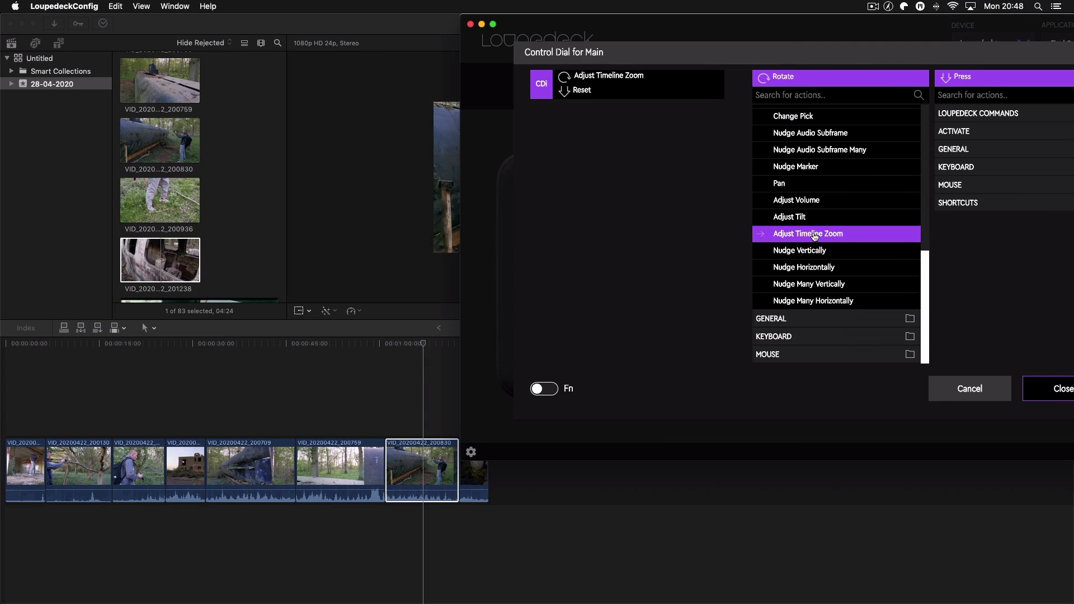
click(1034, 384)
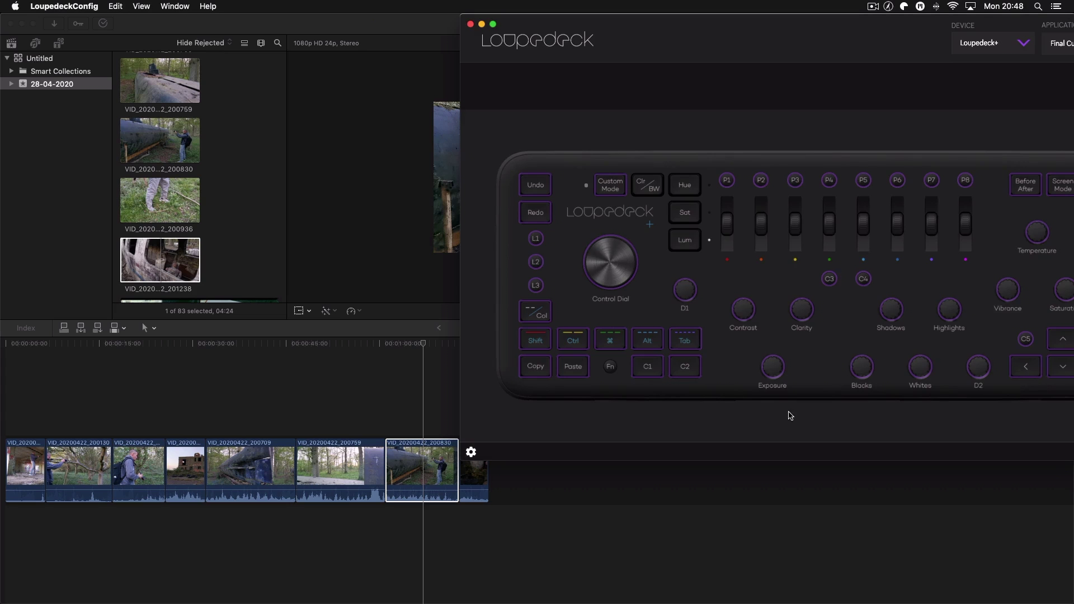
Step: Bring Final Cut Pro forward and zoom the timeline in and out, ending slightly zoomed in
key(super+w)
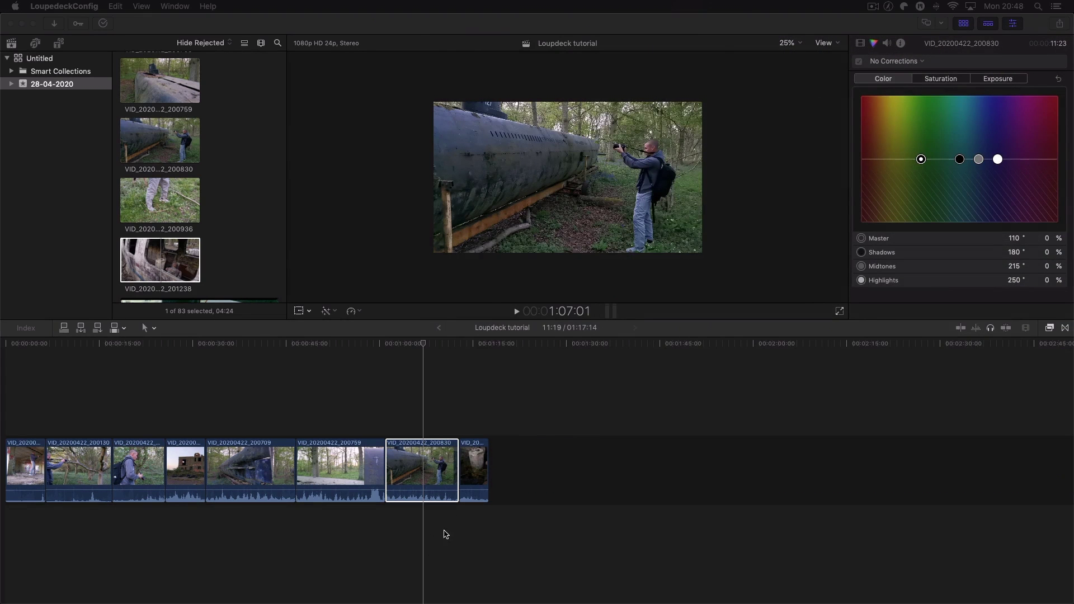
key(super+equal)
key(super+equal)
key(super+minus)
key(super+minus)
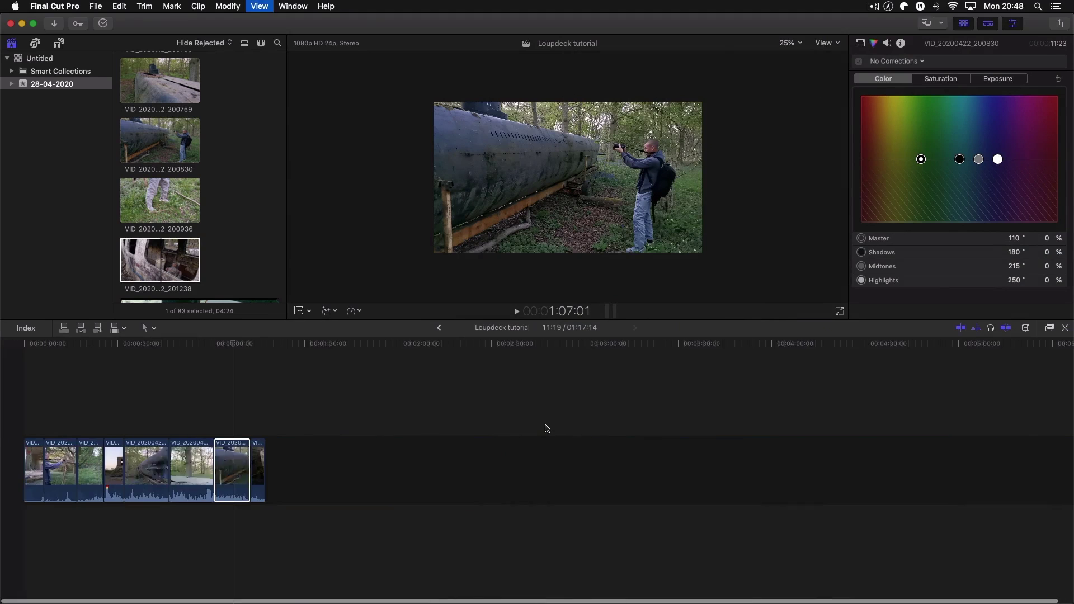
key(super+equal)
key(super+equal)
key(super+equal)
key(super+minus)
key(super+minus)
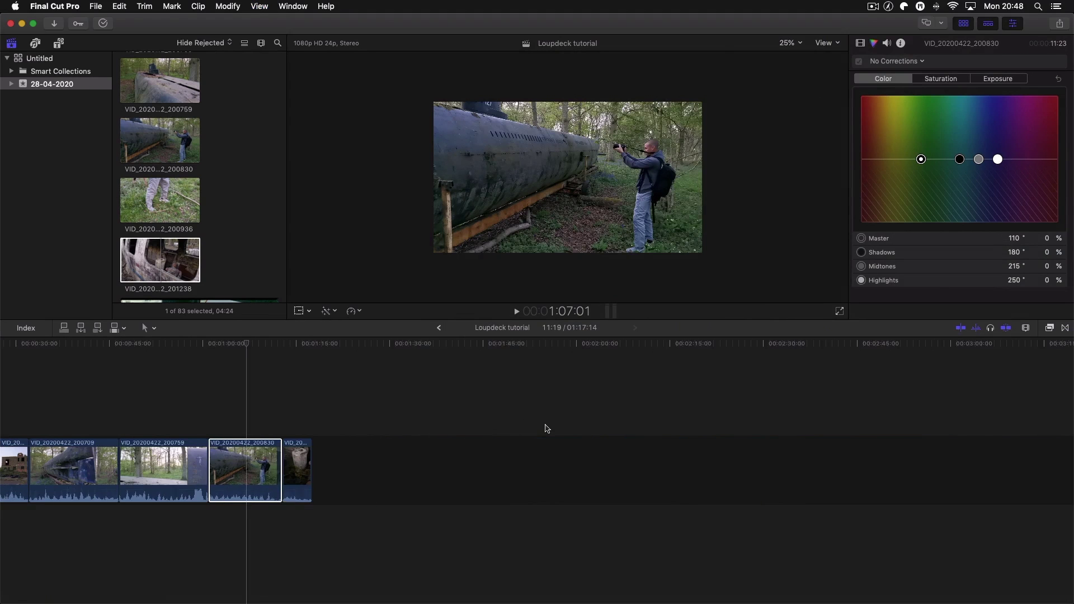
key(super+equal)
key(super+equal)
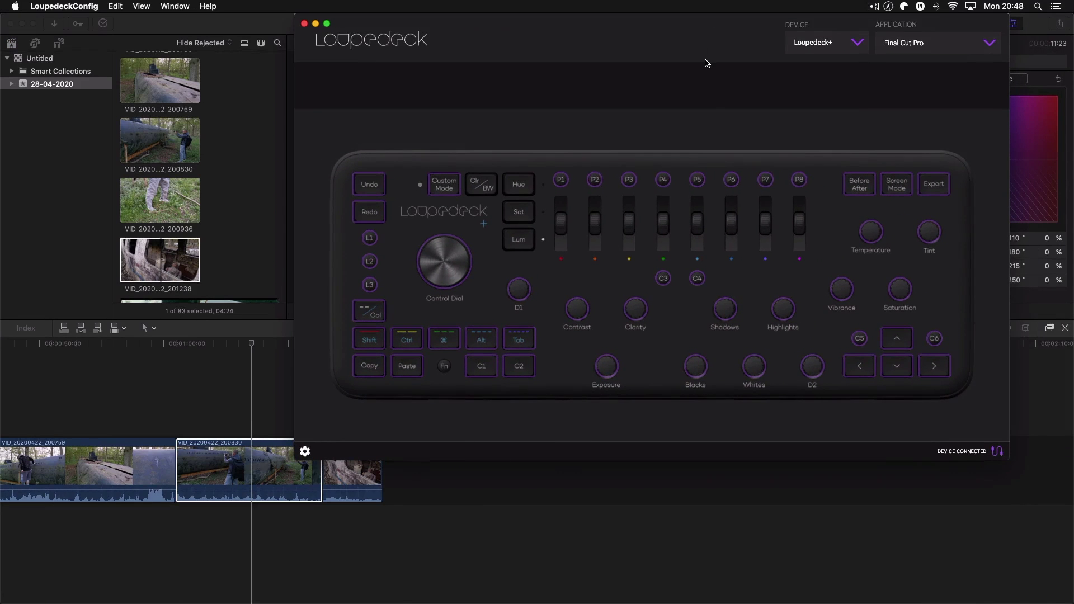
Step: Check the P1 preset assignment in Loupedeck, then return to Final Cut Pro
click(560, 180)
click(920, 394)
key(super+h)
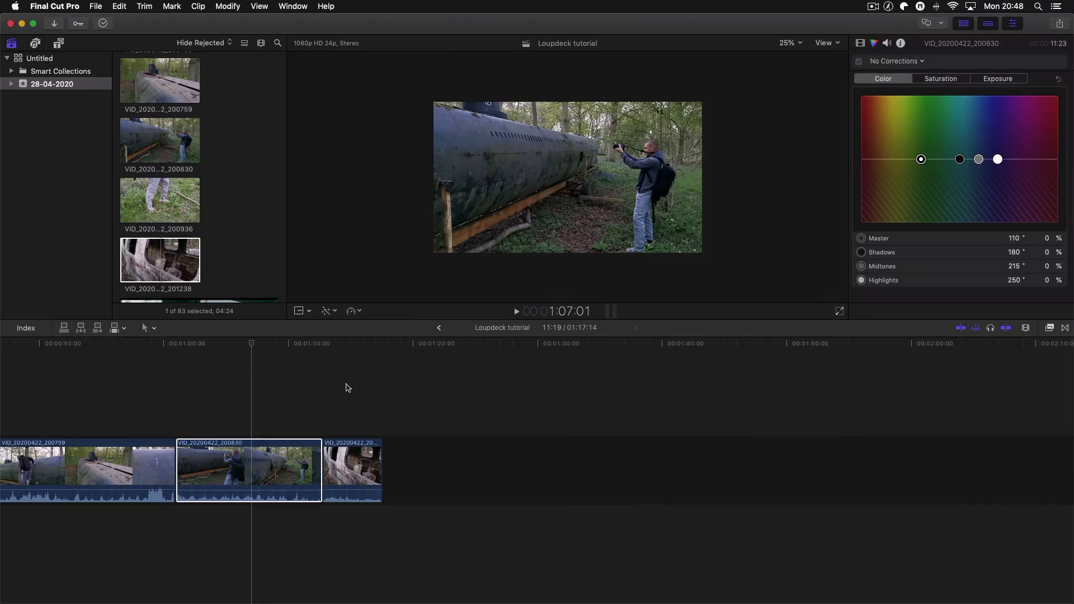
Step: Try the Range Selection and Position tools, then turn on cropping for the clip
key(r)
key(p)
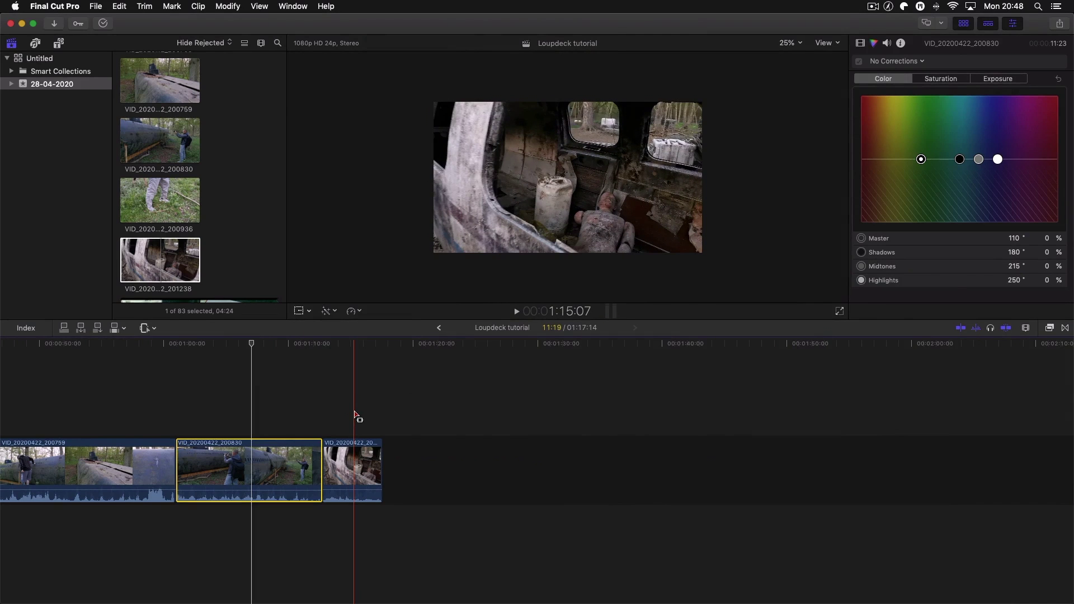
key(shift+c)
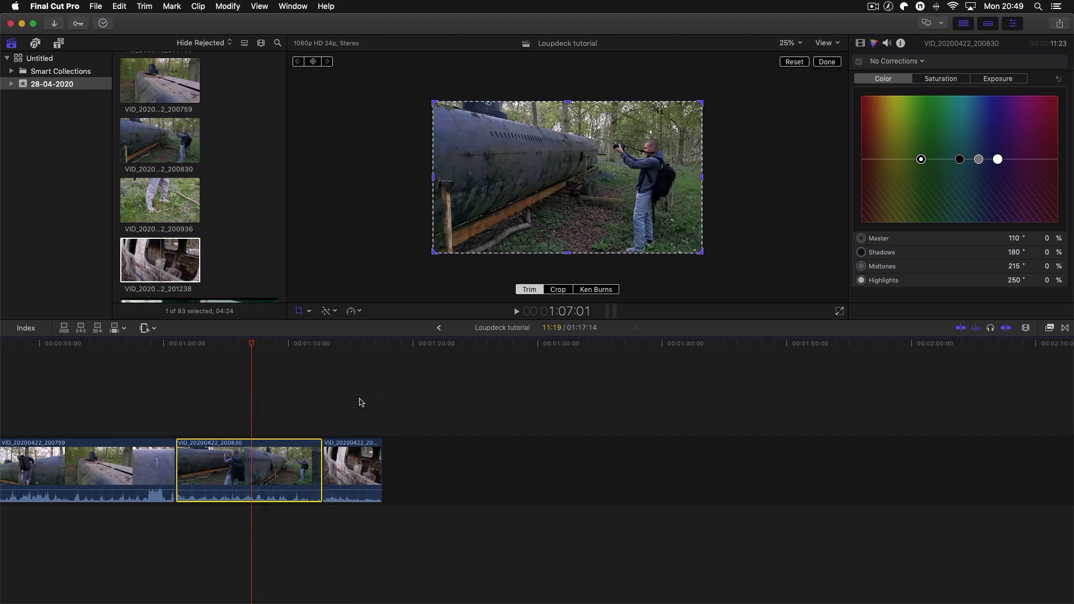
Step: Finish the crop, move the playhead onto the middle clip and turn on transform controls
click(826, 62)
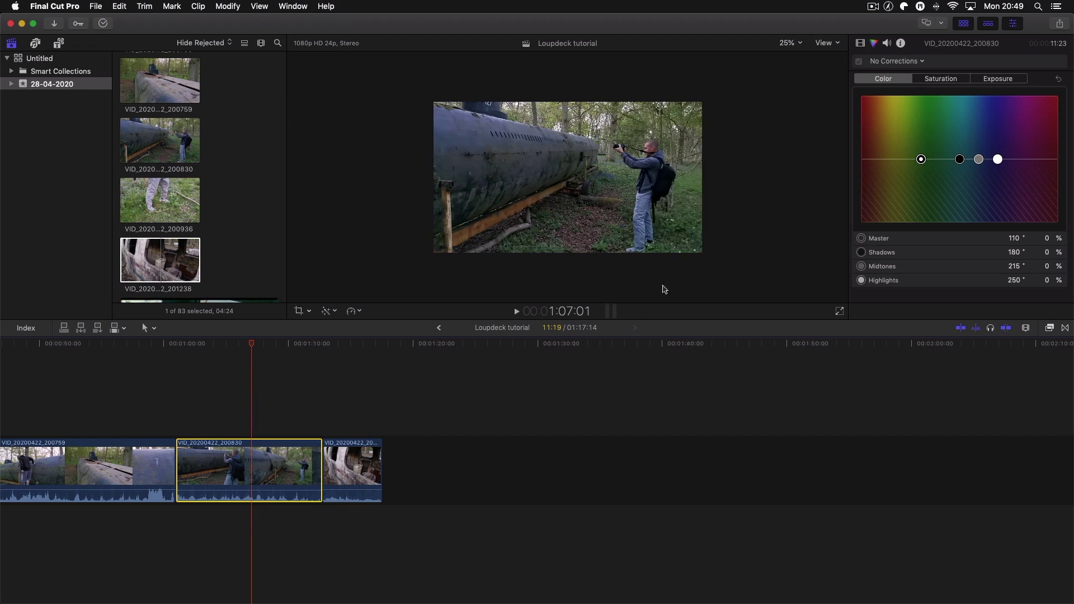
click(539, 344)
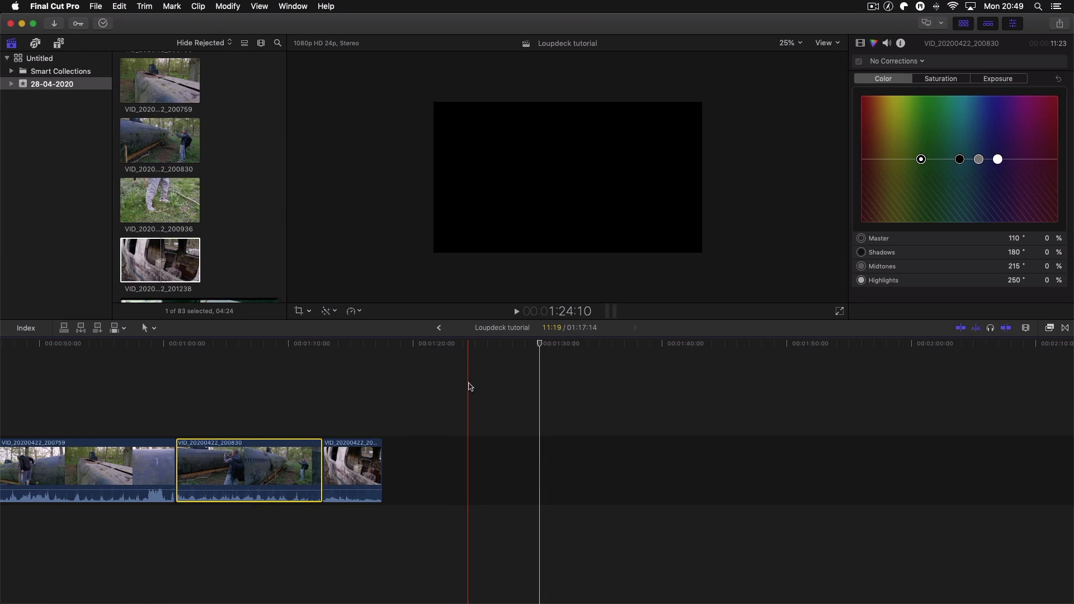
click(305, 343)
key(shift+t)
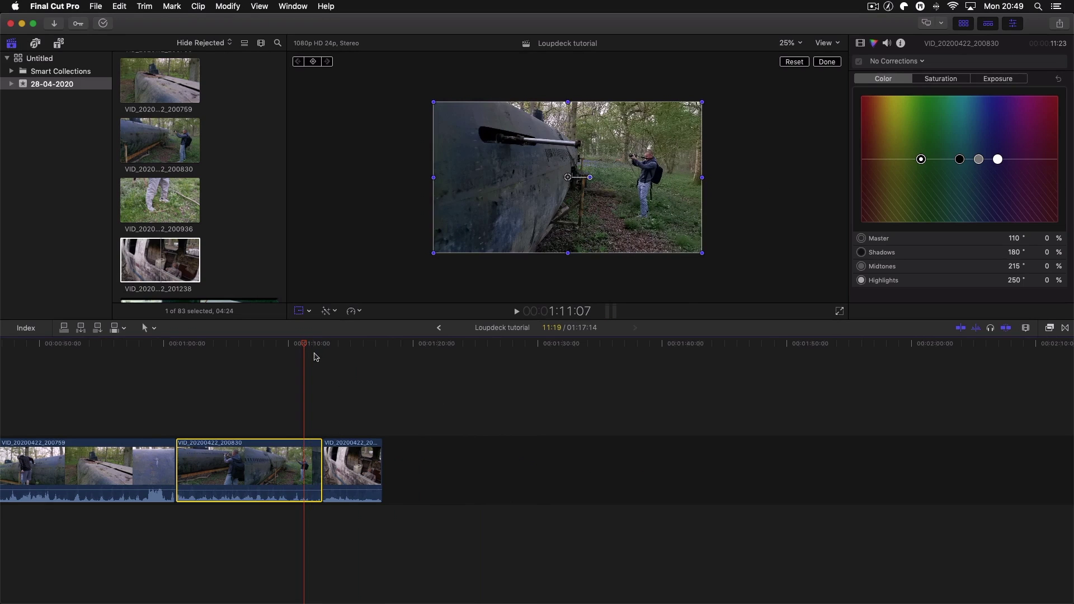
Step: Add a Basic Title at the playhead, then delete it
key(ctrl+t)
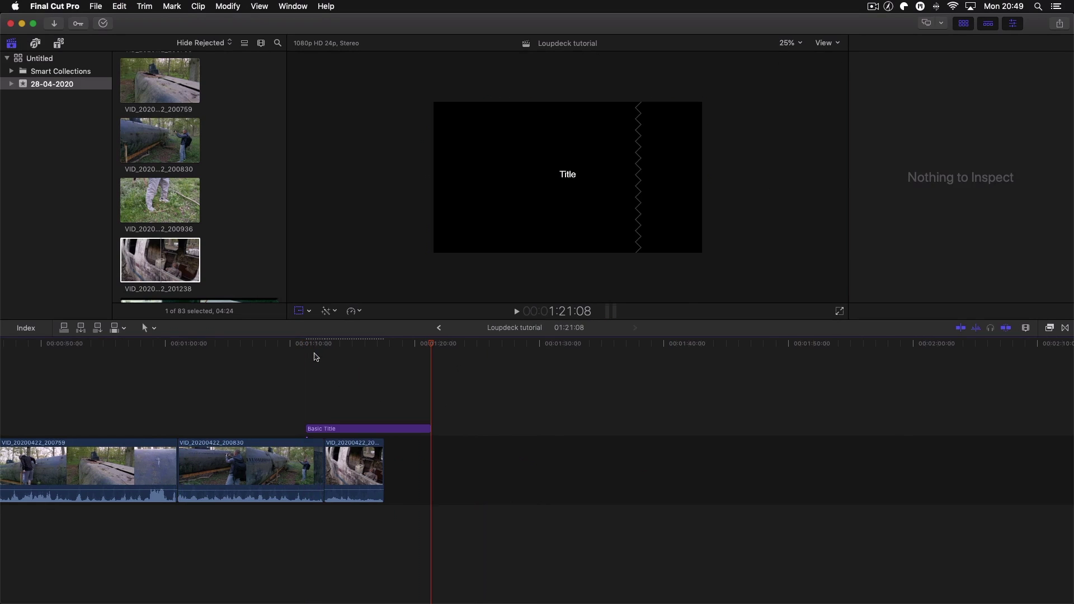
click(362, 431)
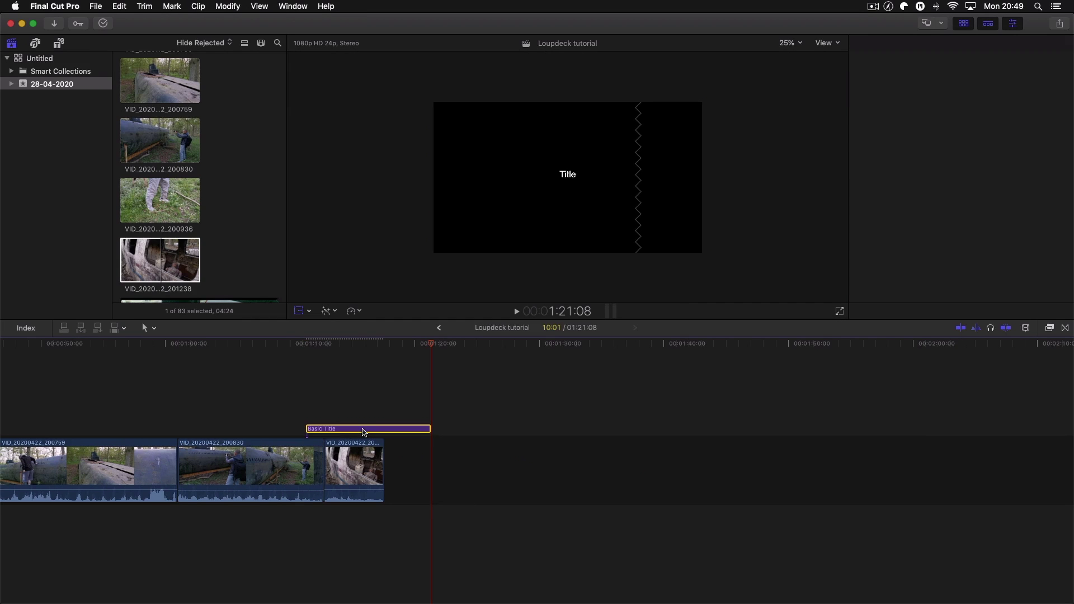
key(Delete)
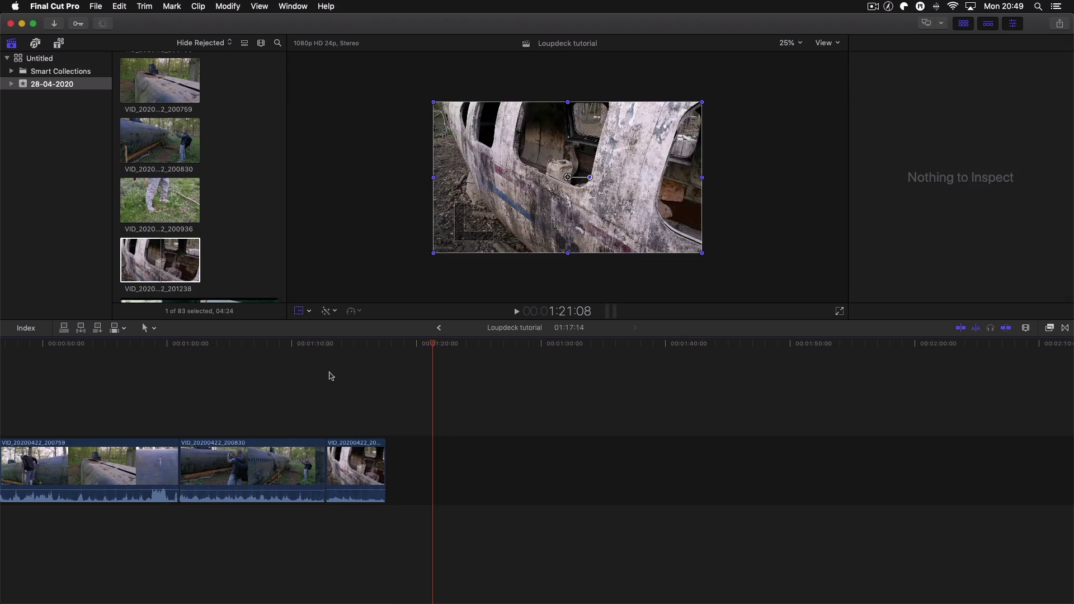
Step: At 1:12:19, try transform controls, the colour board and cropping, then finish the crop
click(328, 347)
key(shift+t)
key(ctrl+6)
key(shift+c)
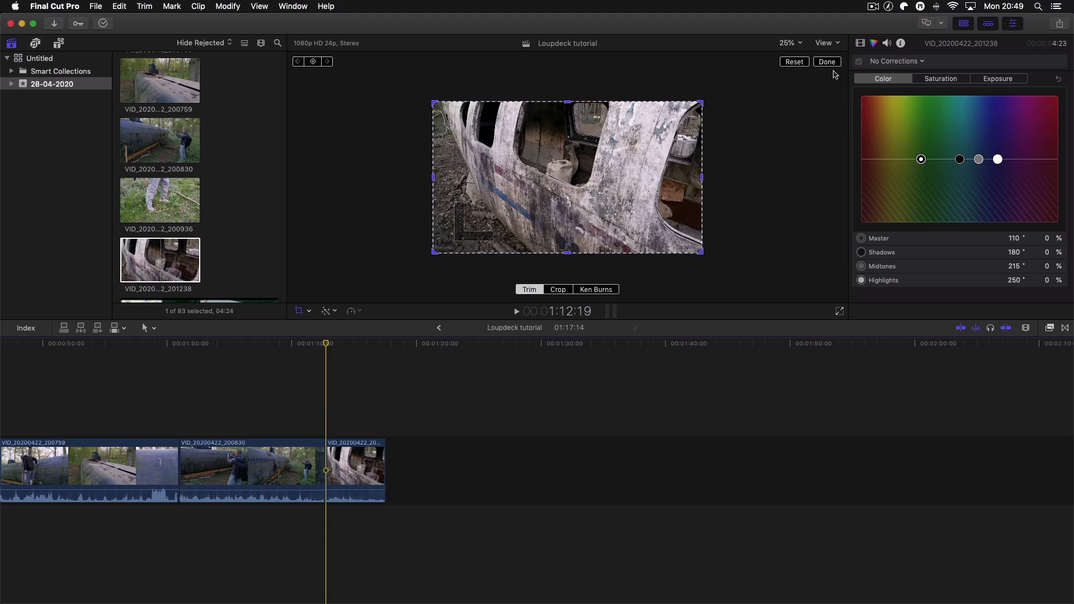
click(829, 62)
Step: Move the playhead to 1:01:00 and show the Bumper/Opener titles in the Titles and Generators browser
click(314, 343)
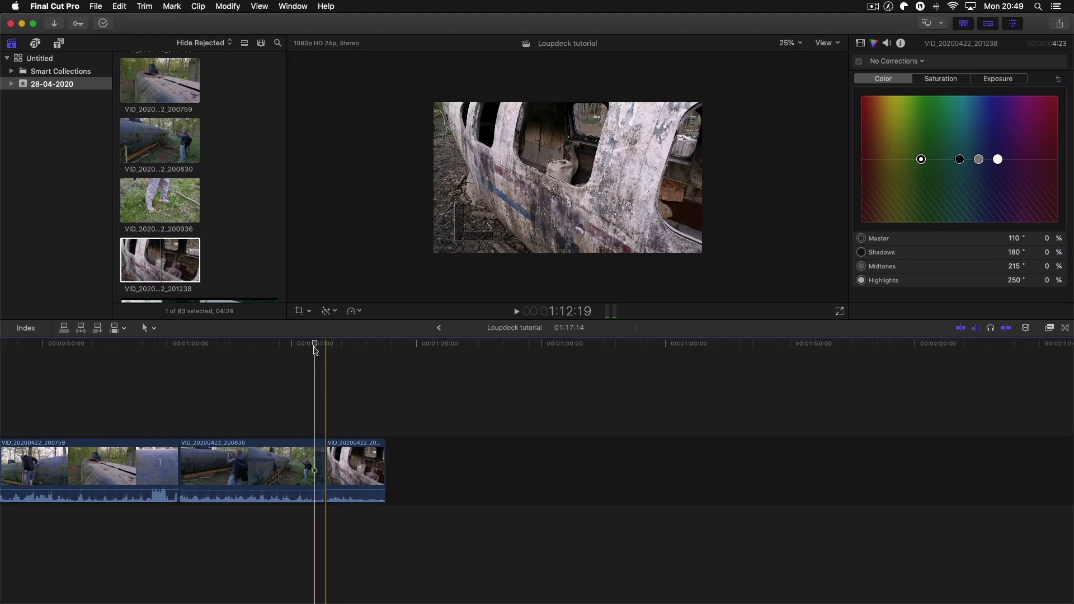
click(183, 345)
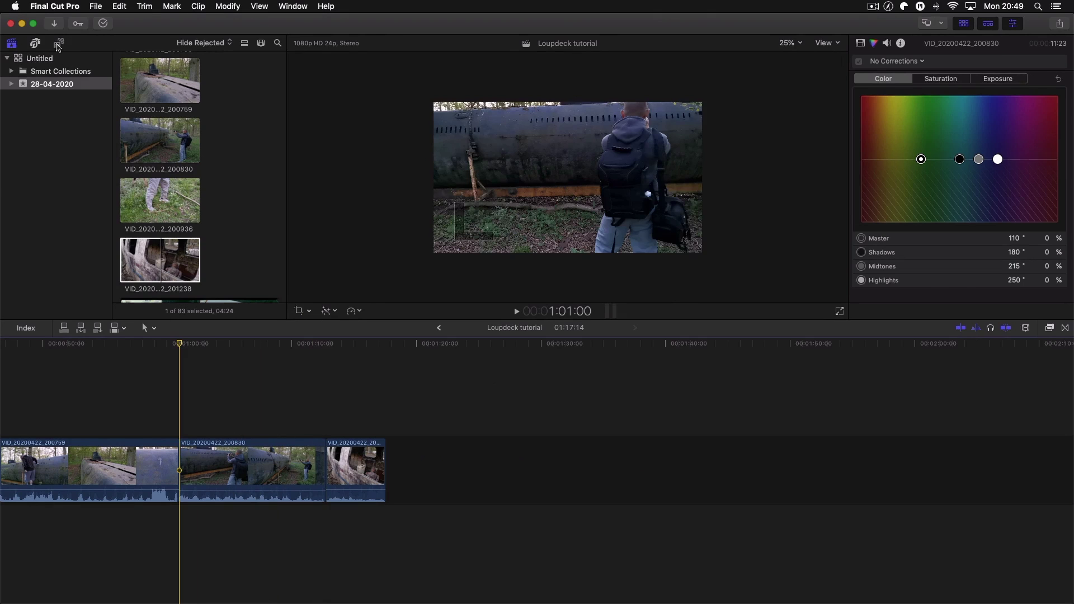
click(57, 44)
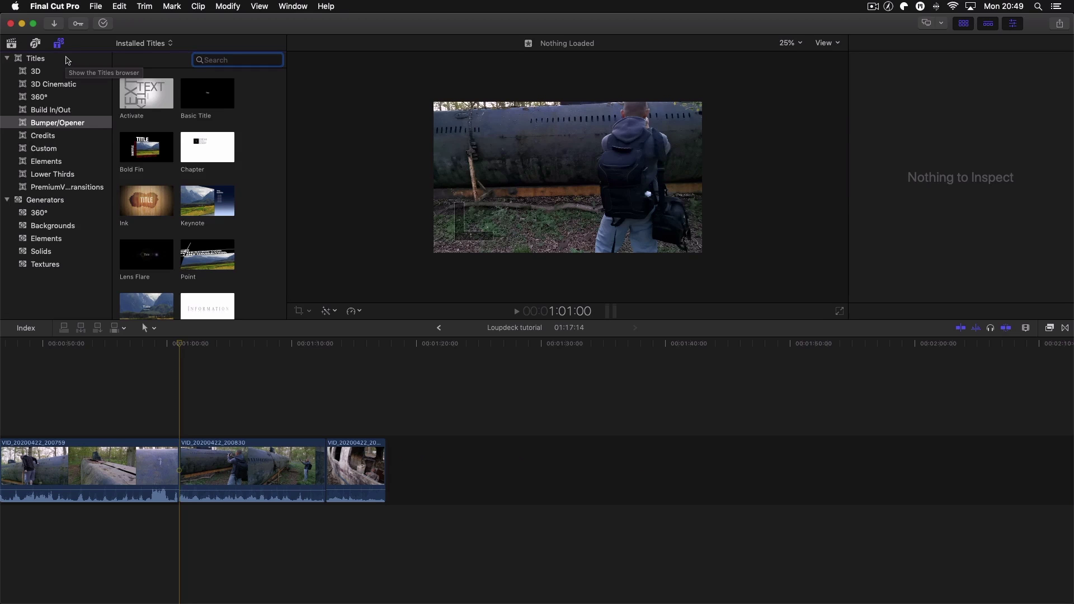
Step: Review the P5 Transform tool and P6 Basic Title presets in Loupedeck, then return to Final Cut Pro
click(904, 7)
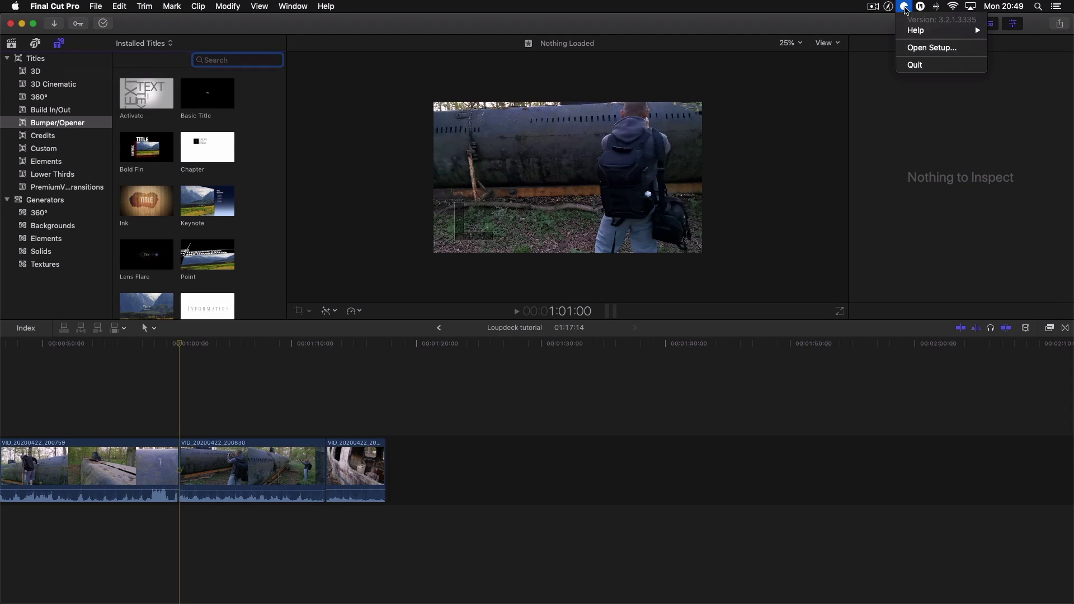
click(914, 47)
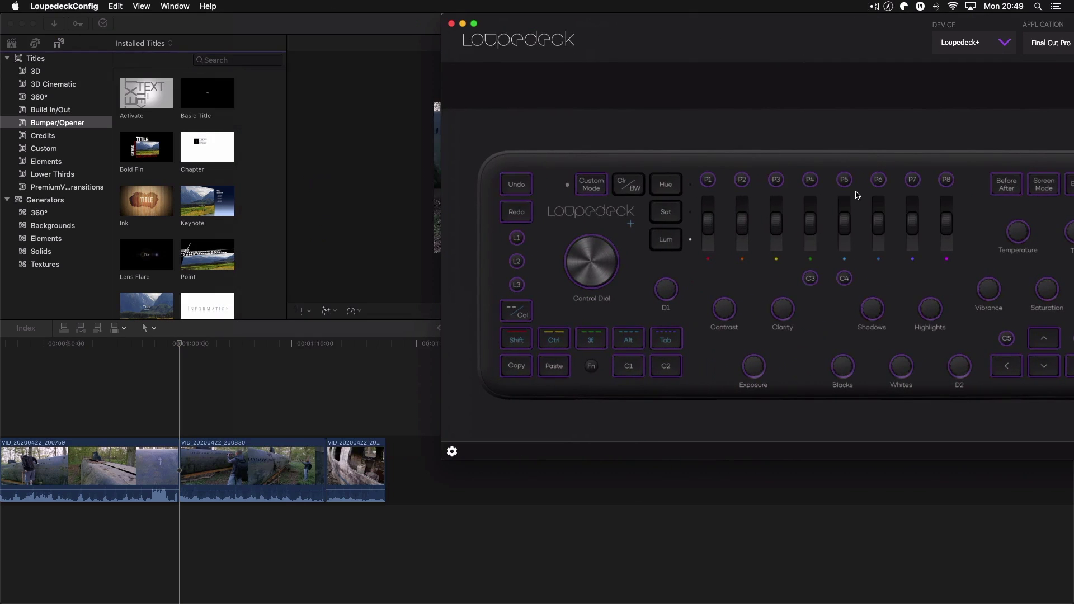
click(846, 183)
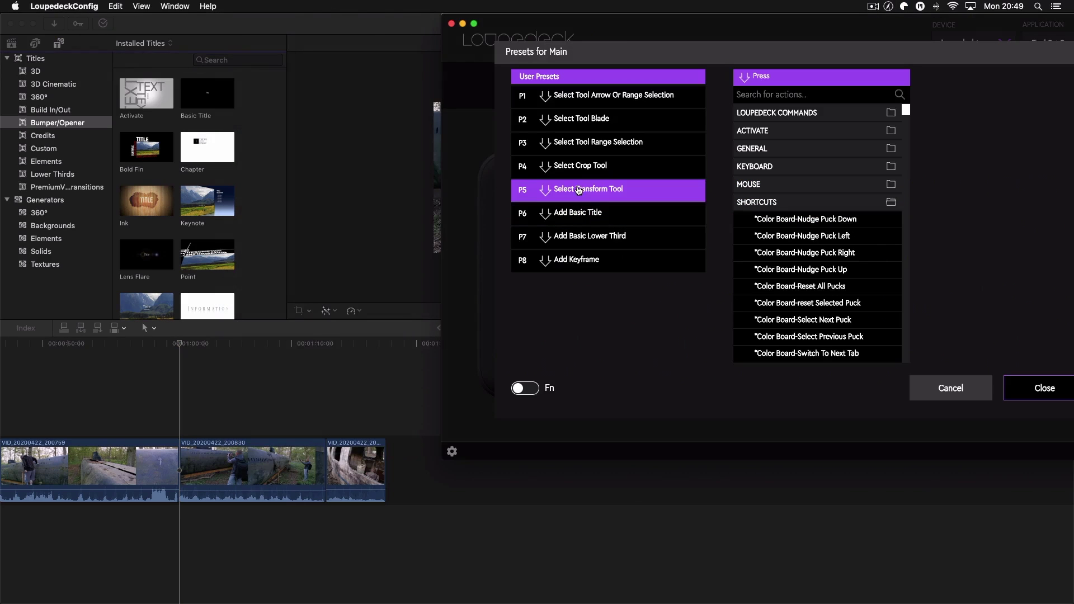
click(1028, 386)
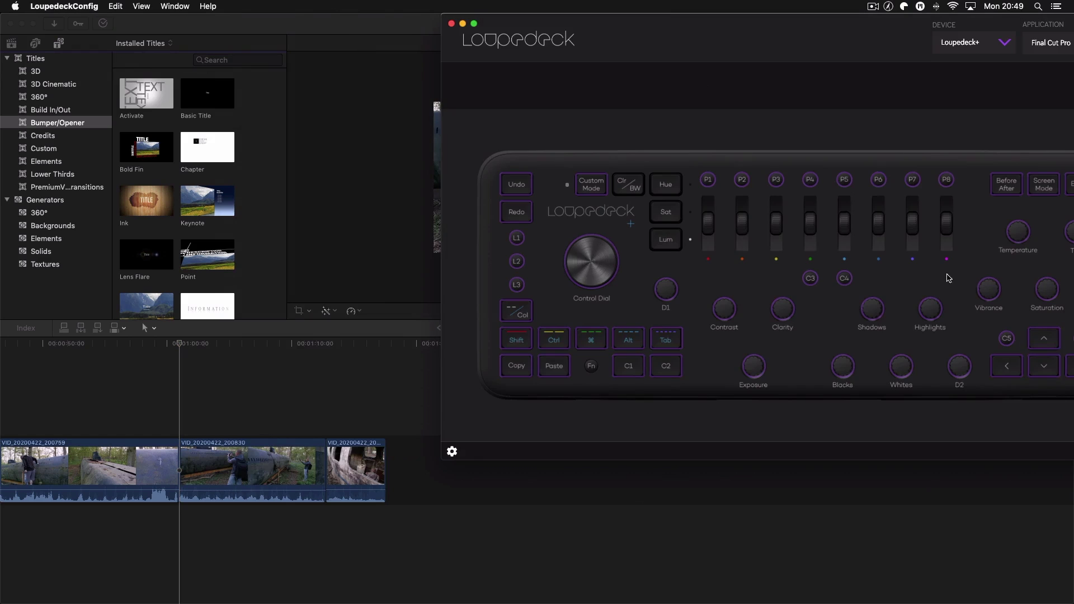
click(878, 180)
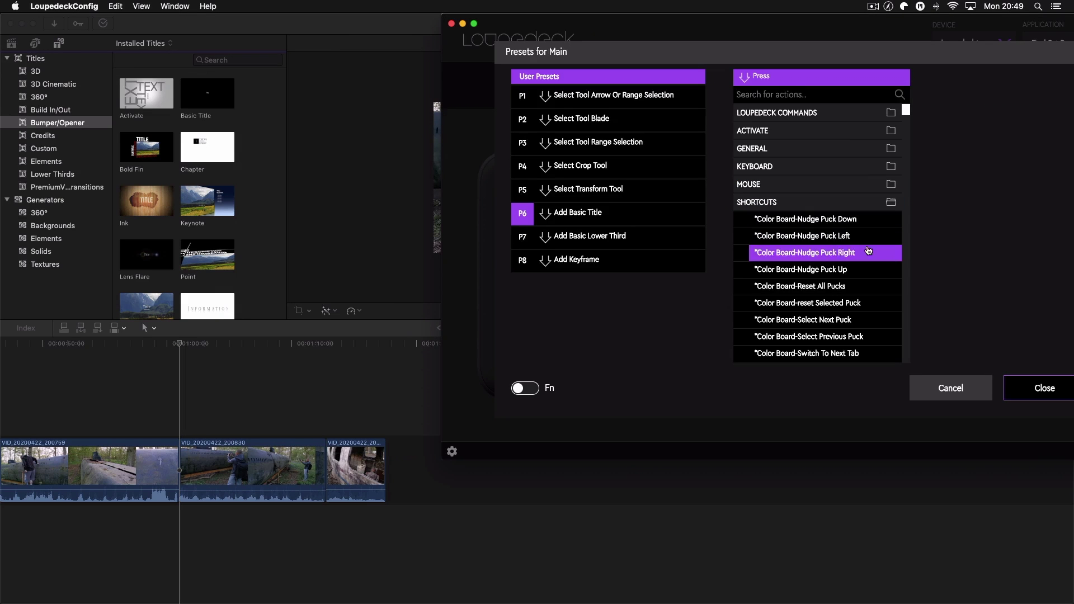
click(1049, 385)
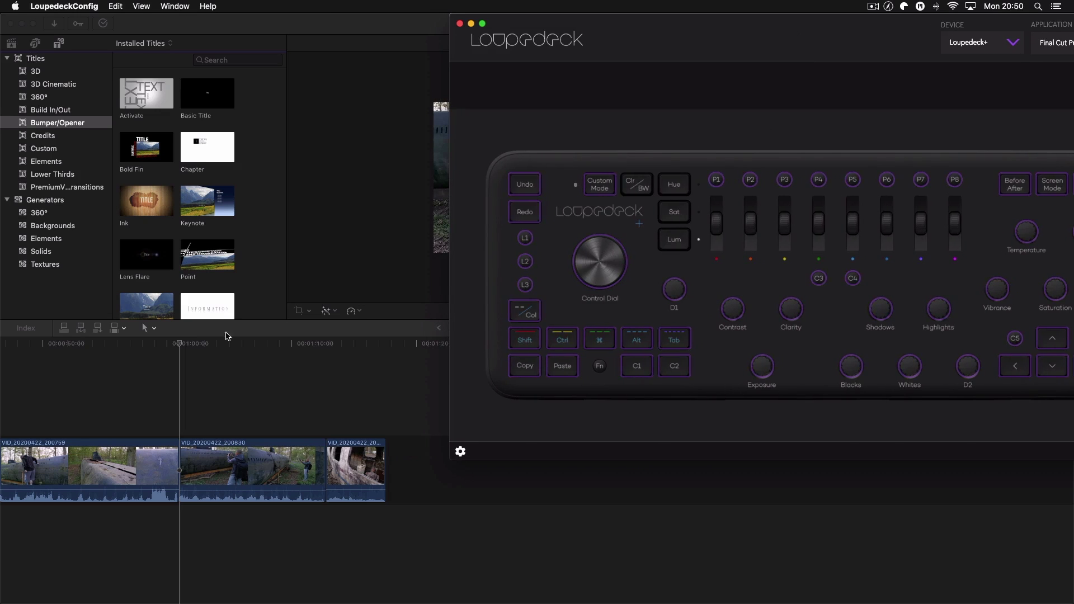
click(181, 346)
Step: Place the playhead at 1:03:06 and insert a Basic Title there
click(207, 345)
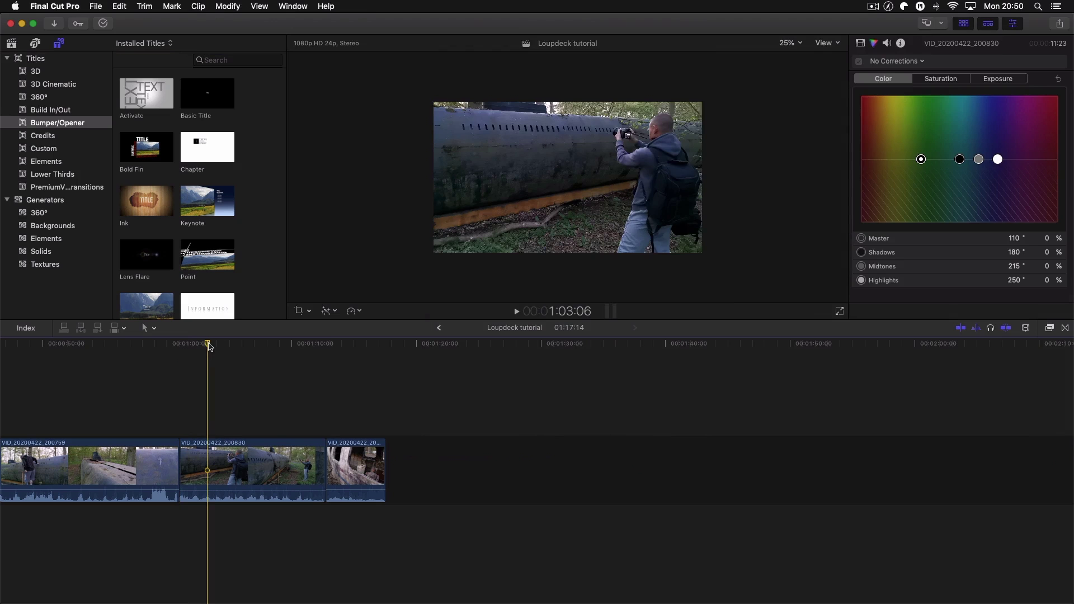
key(ctrl+t)
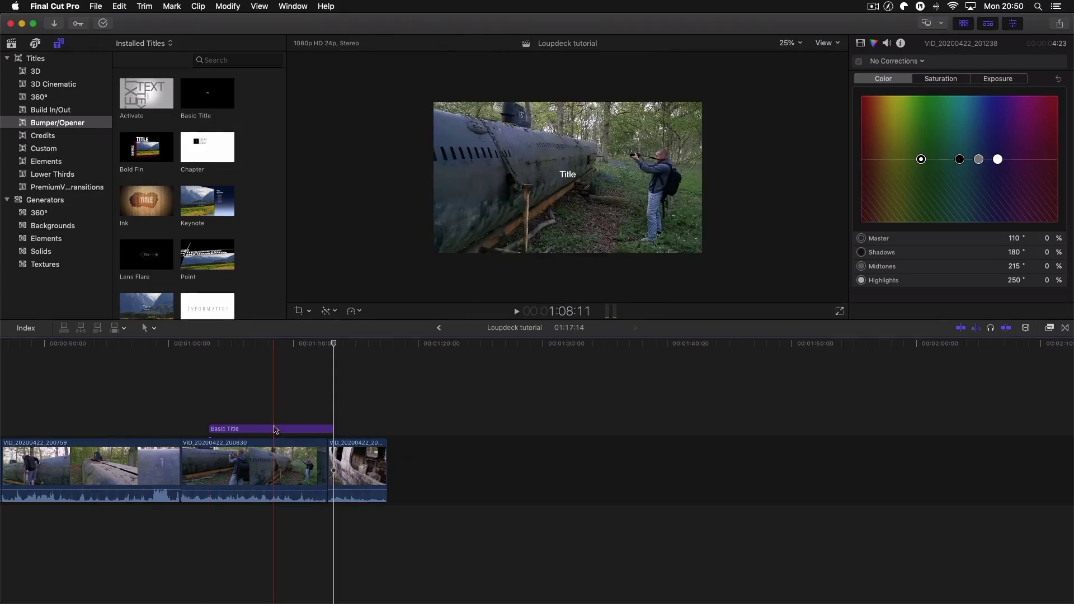
Step: Undo the Basic Title, then add and delete a Basic Lower Third over the second clip
key(super+z)
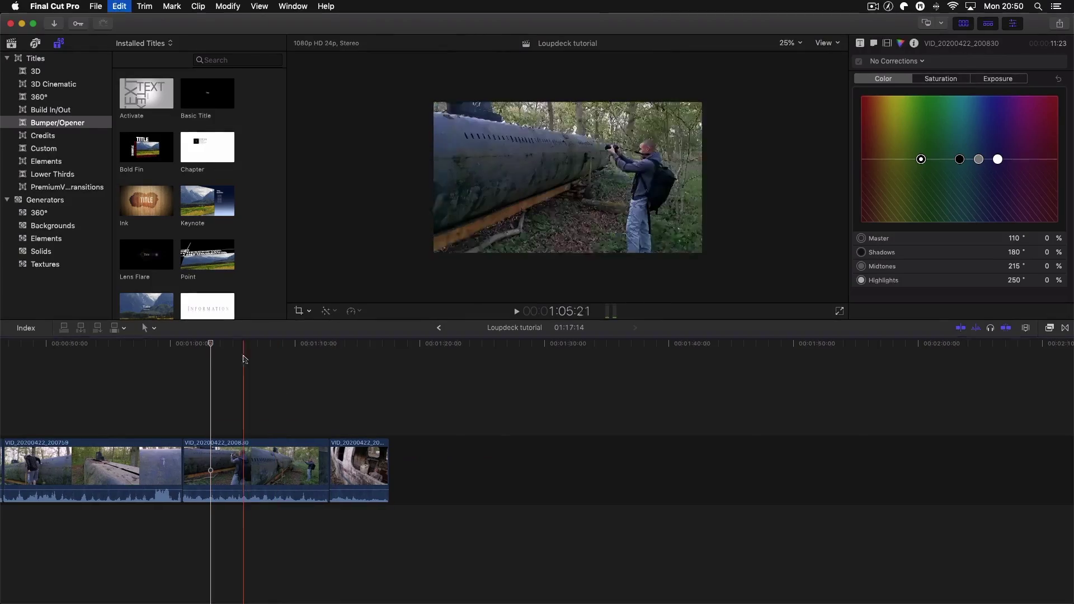
key(ctrl+shift+t)
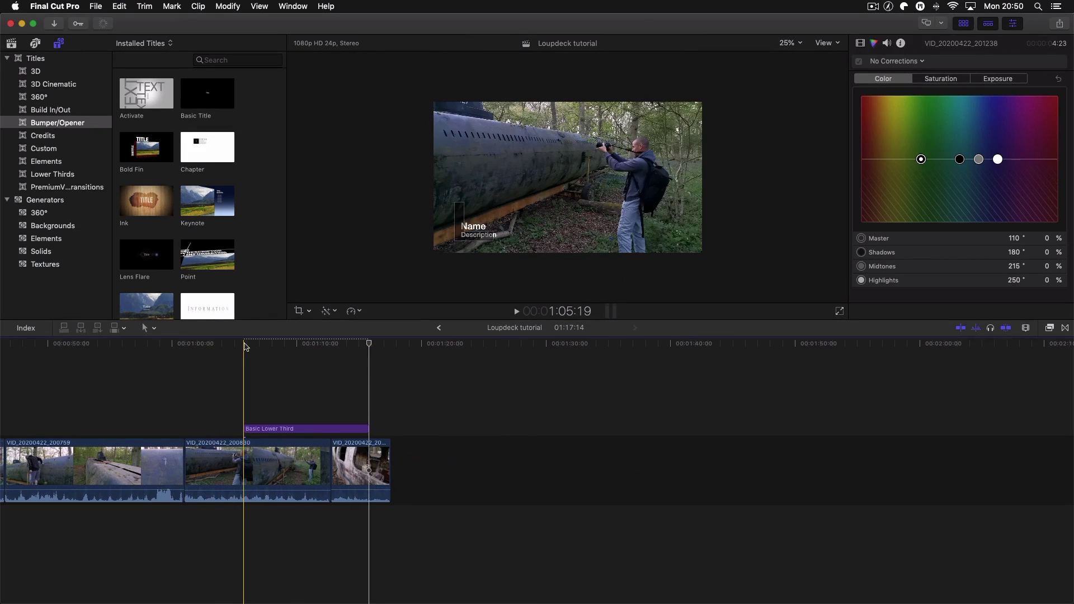
click(283, 429)
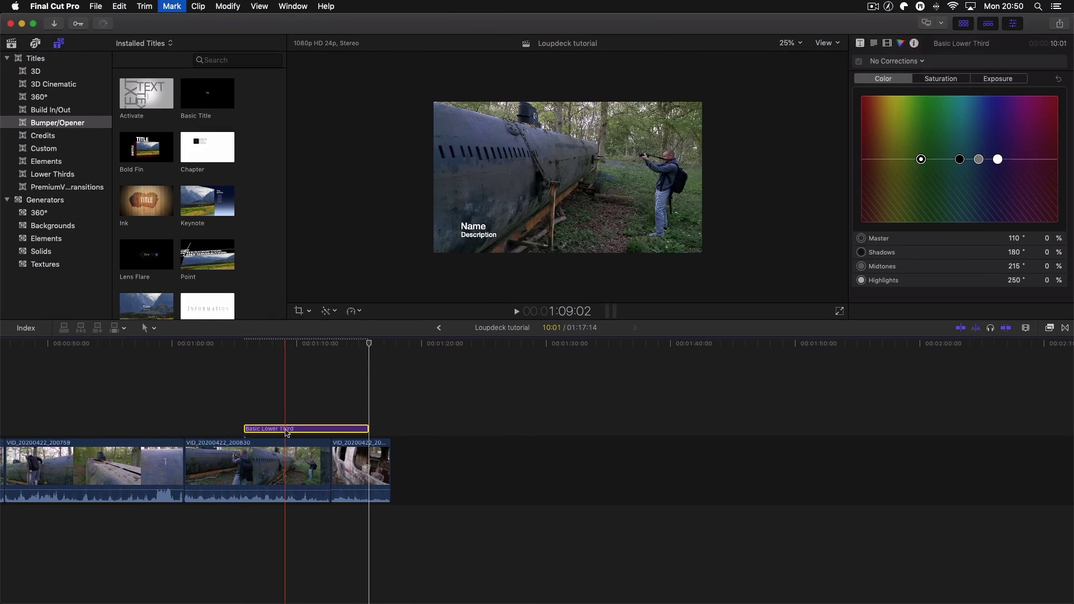
key(Delete)
key(super+6)
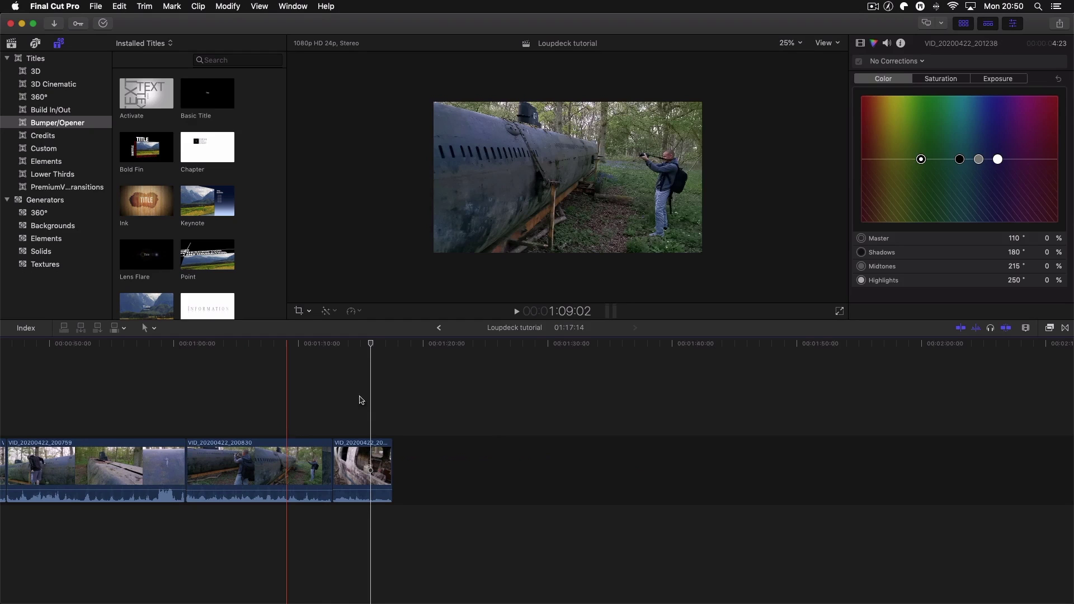
Step: Check that Loupedeck's D1 dial maps to Navigate 10 Frames, then return to Final Cut Pro
click(904, 7)
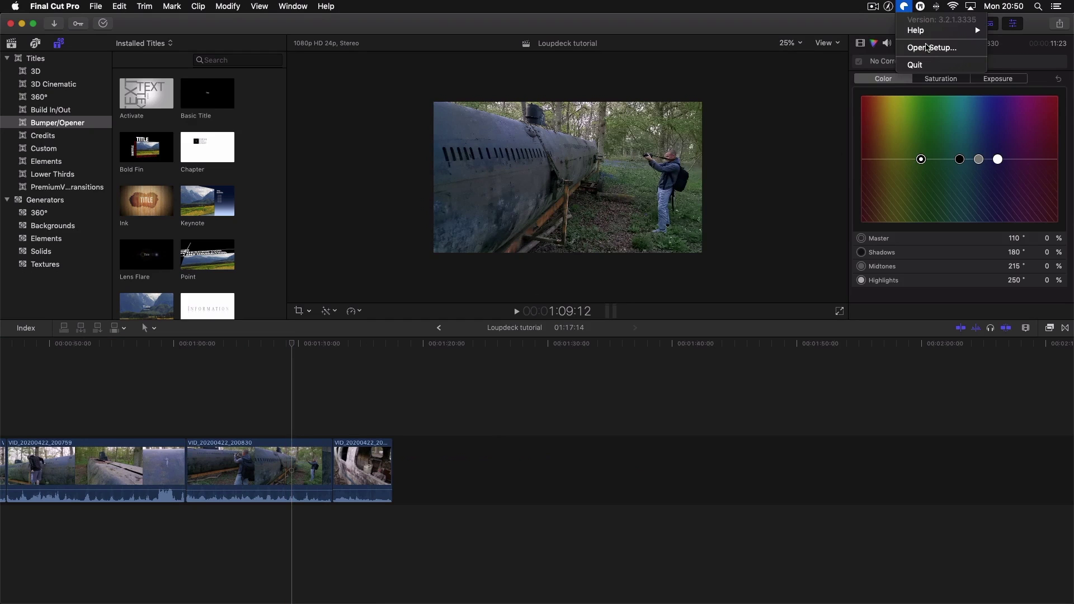
click(928, 48)
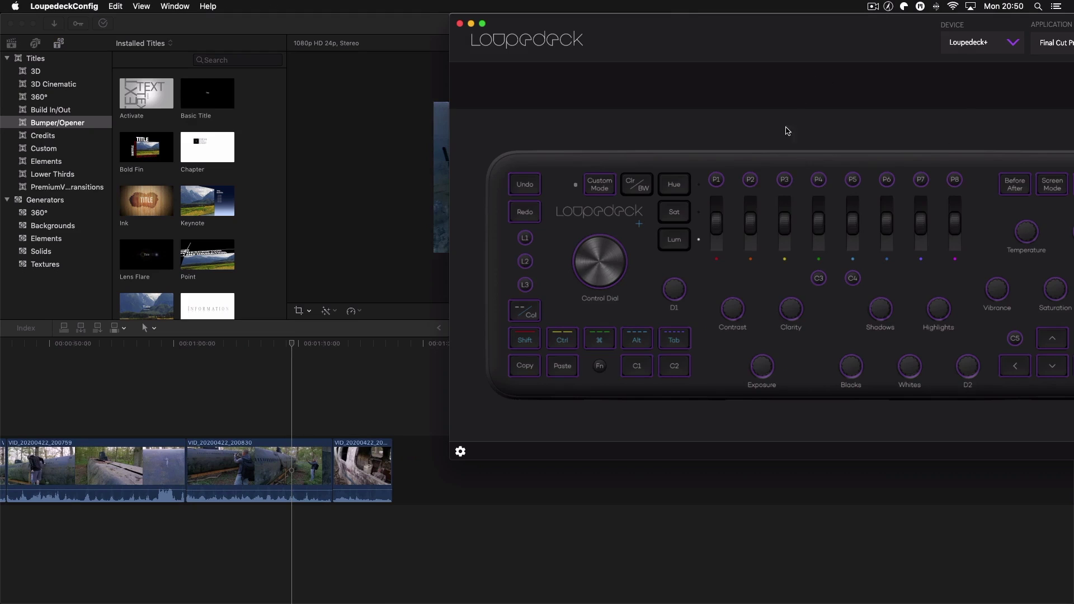
click(674, 289)
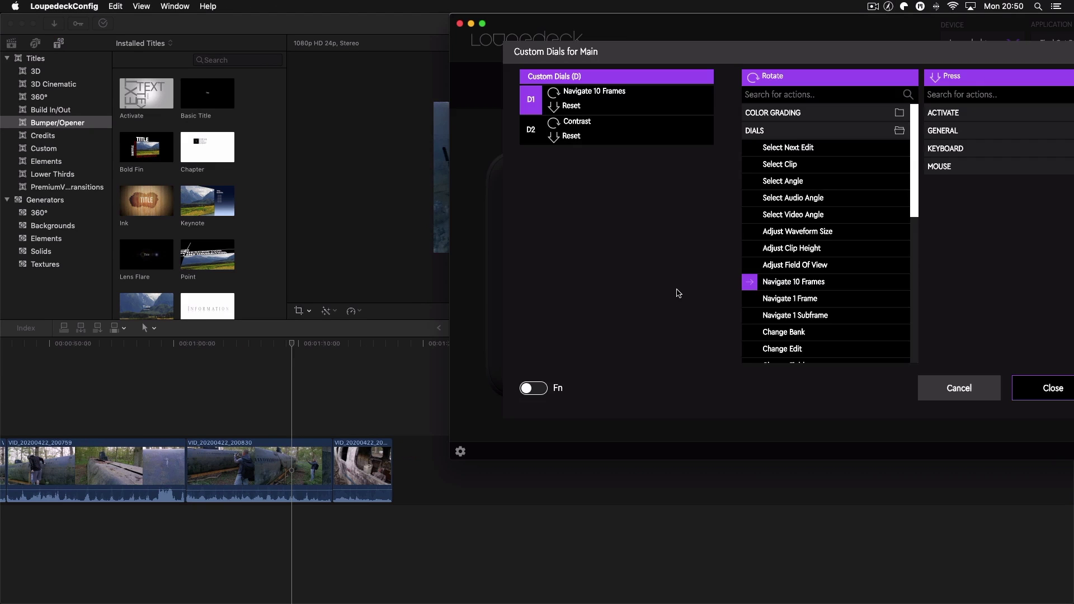
click(1050, 387)
click(291, 357)
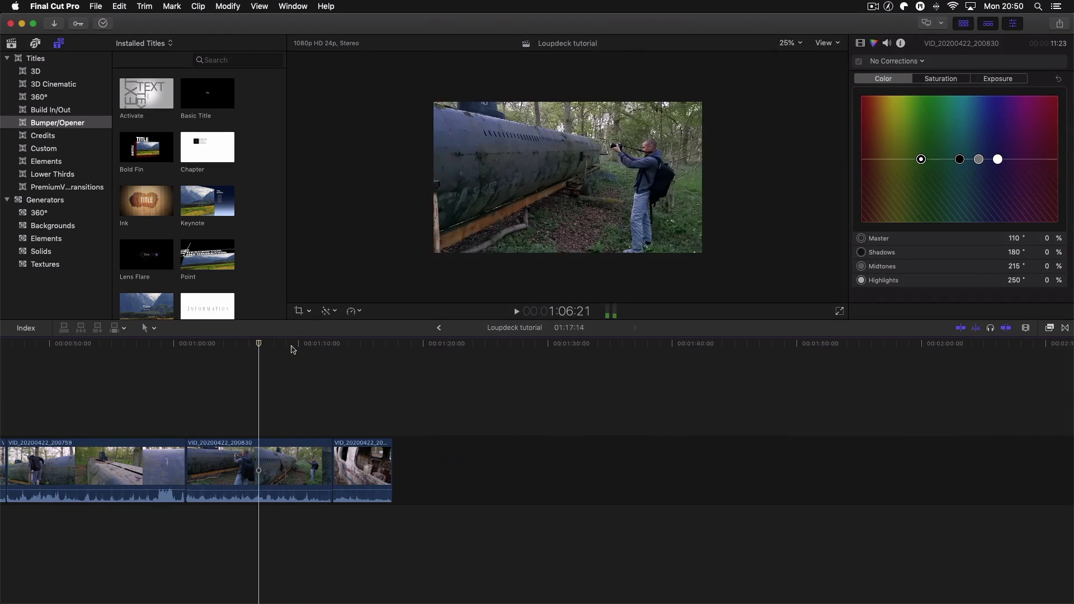
Step: Jump back and forth between clip edits with Up/Down, ending at 00:00:33:19, then reopen Loupedeck setup
key(c)
key(Up)
key(Up)
key(Up)
key(Up)
key(Down)
key(Down)
key(Up)
key(Up)
key(Up)
key(Up)
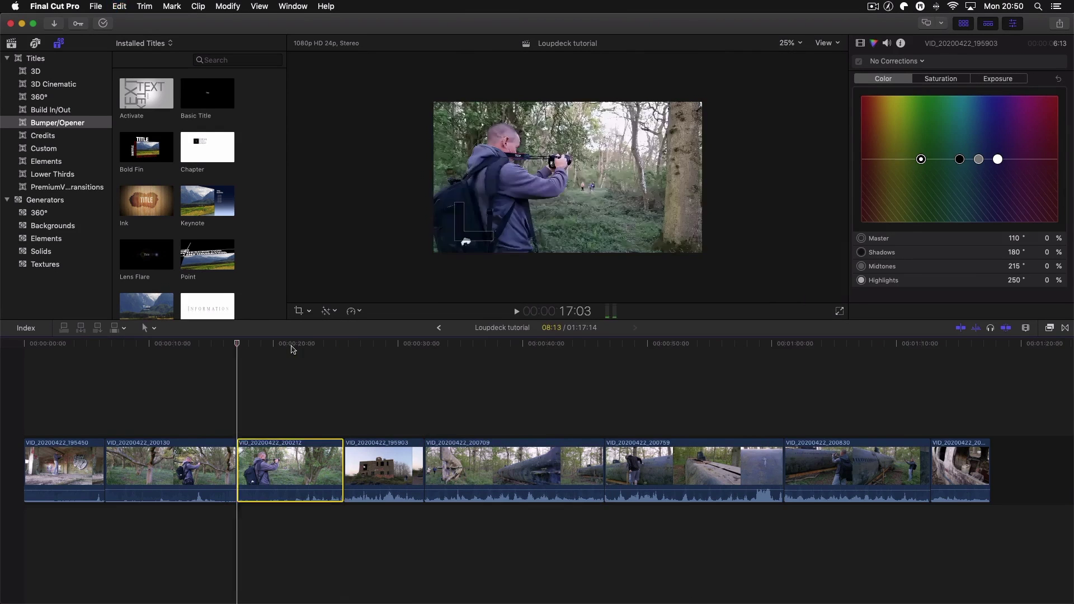
key(Down)
key(Down)
key(Down)
key(Down)
key(Up)
key(Up)
key(Up)
key(Down)
key(Down)
key(Down)
key(Up)
key(Up)
key(Down)
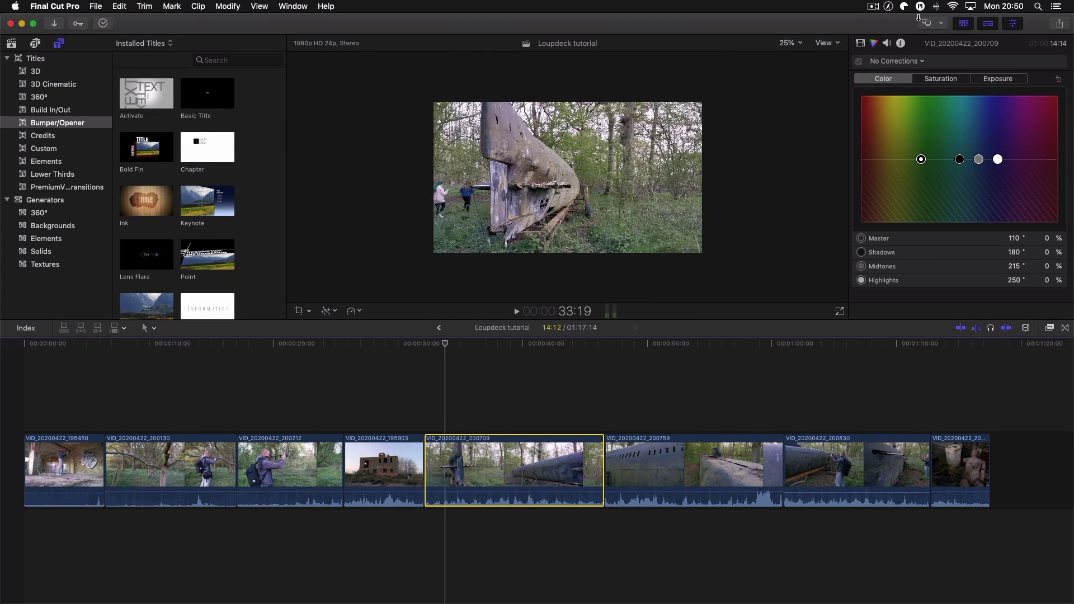
click(904, 6)
click(931, 48)
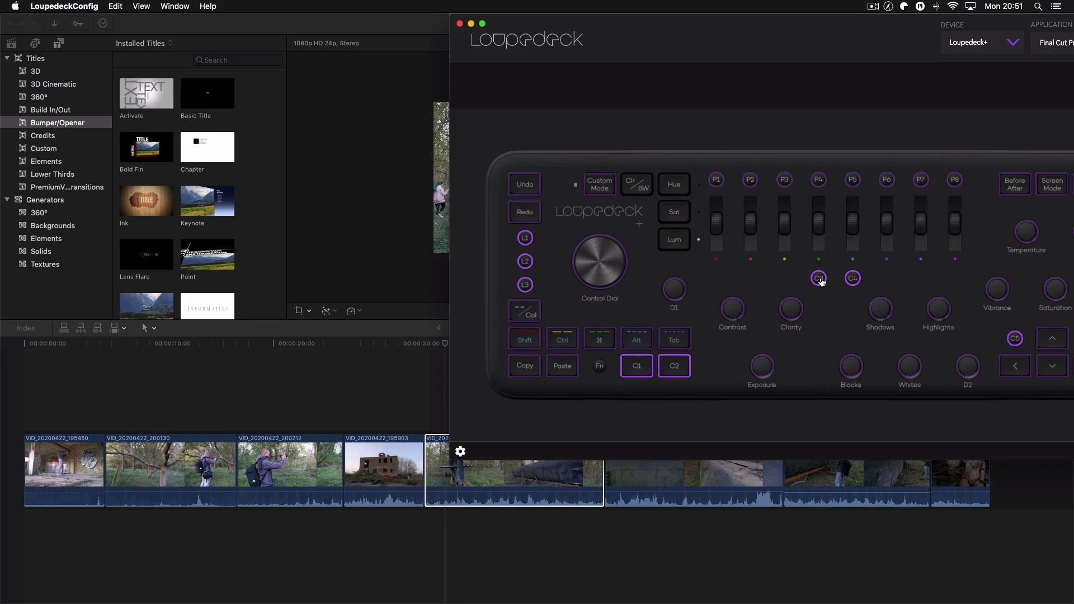
Step: Return to Final Cut Pro and position the playhead near the start of VID_20200422_200759
key(super+w)
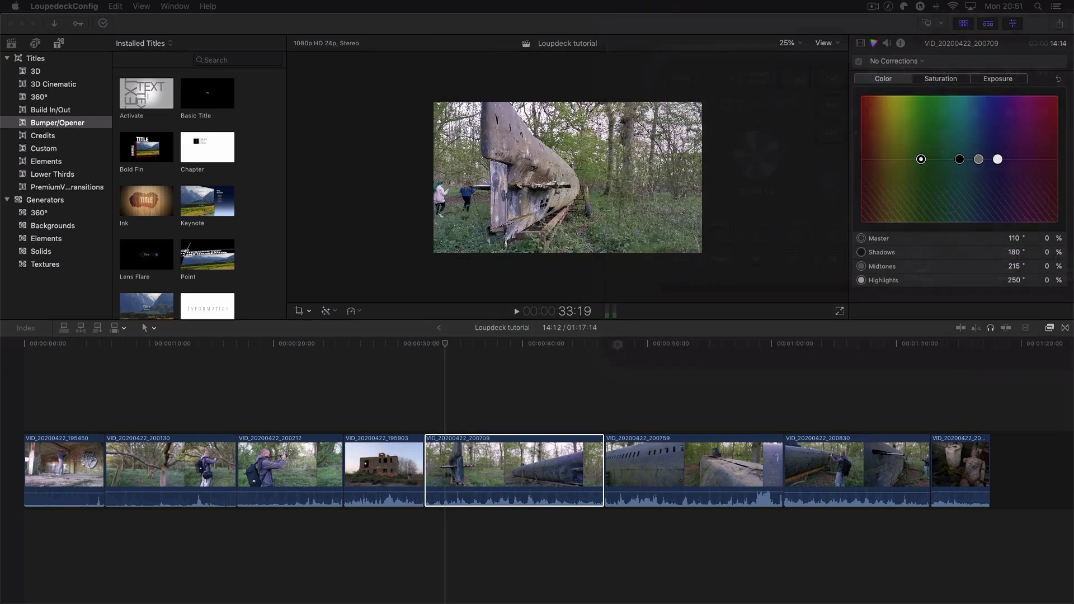
click(448, 349)
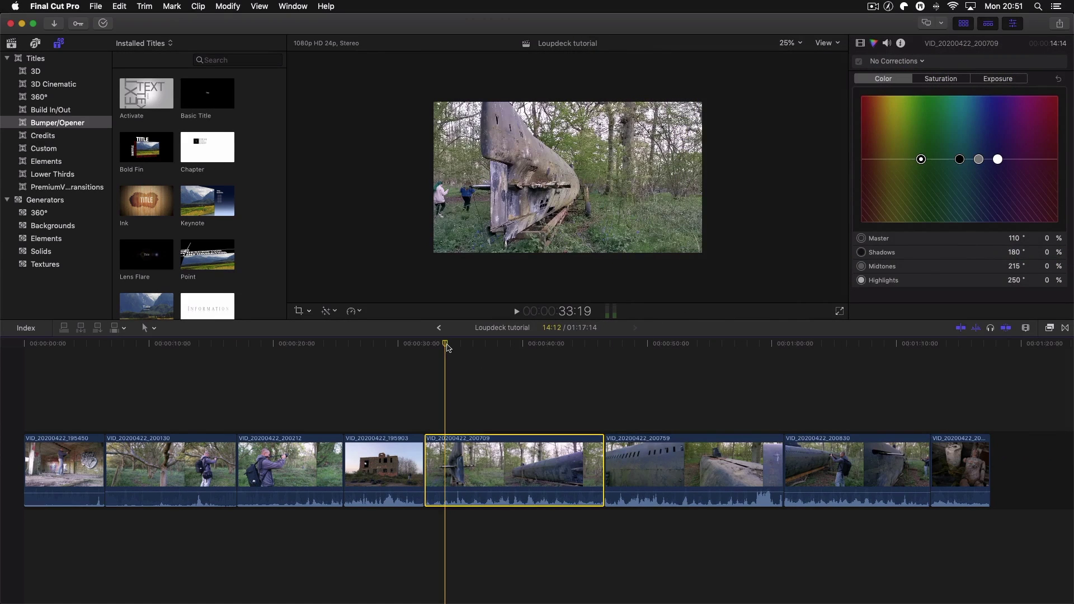
key(Down)
key(Down)
key(Down)
key(Up)
key(Up)
key(Up)
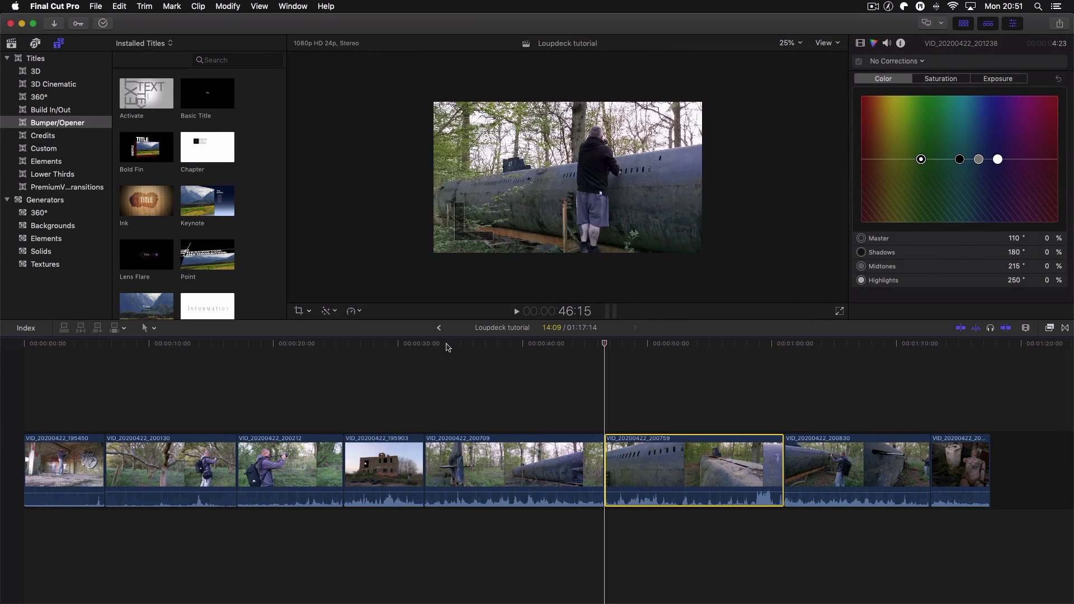
key(j)
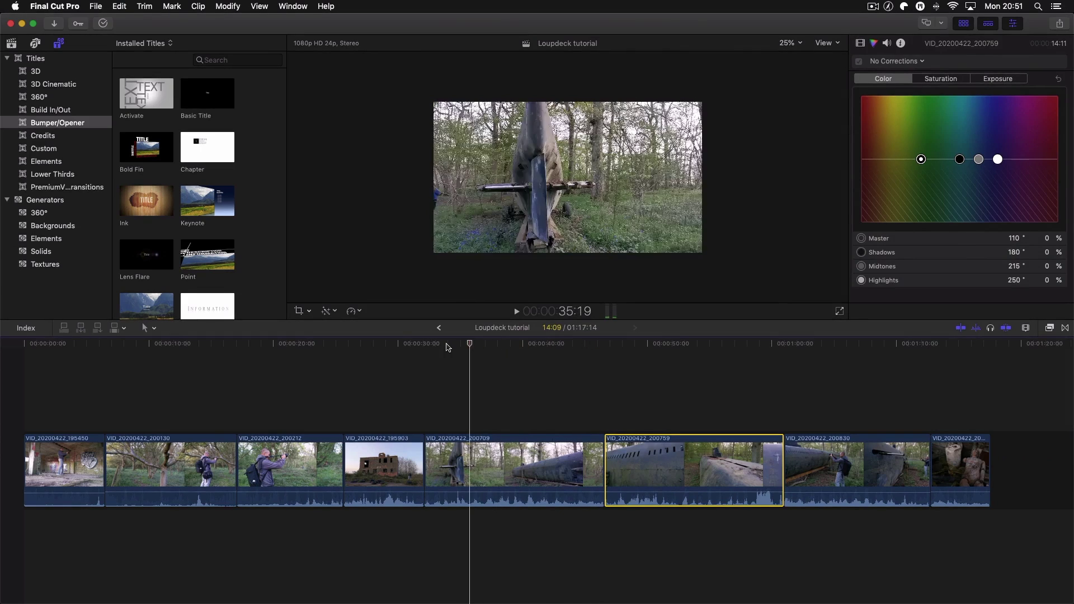
key(k)
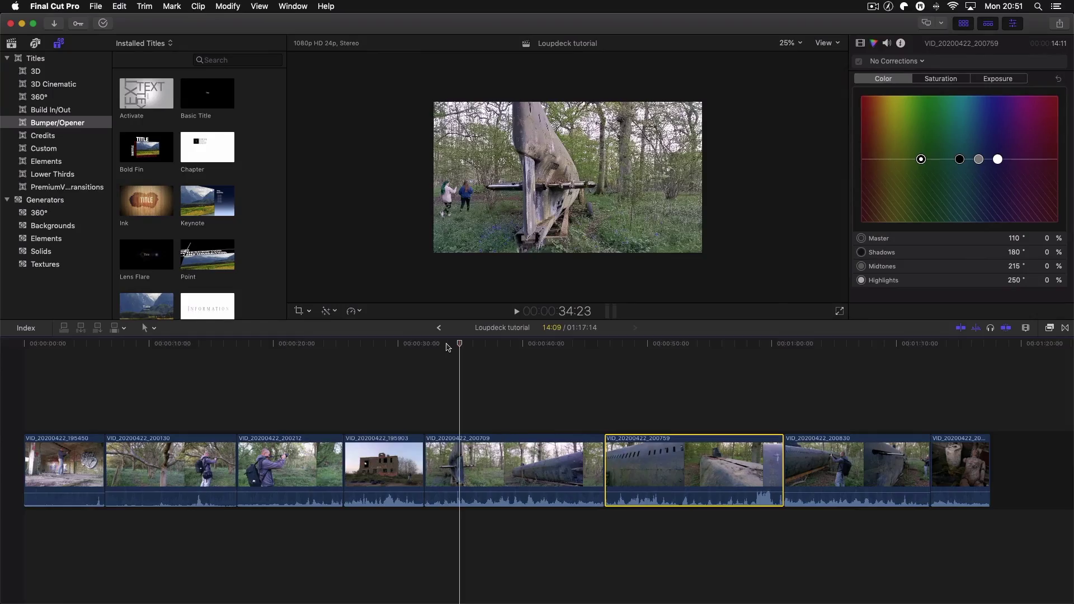
Step: Trim the clip start to the playhead, then trim its end at 42:08
key(alt+bracketleft)
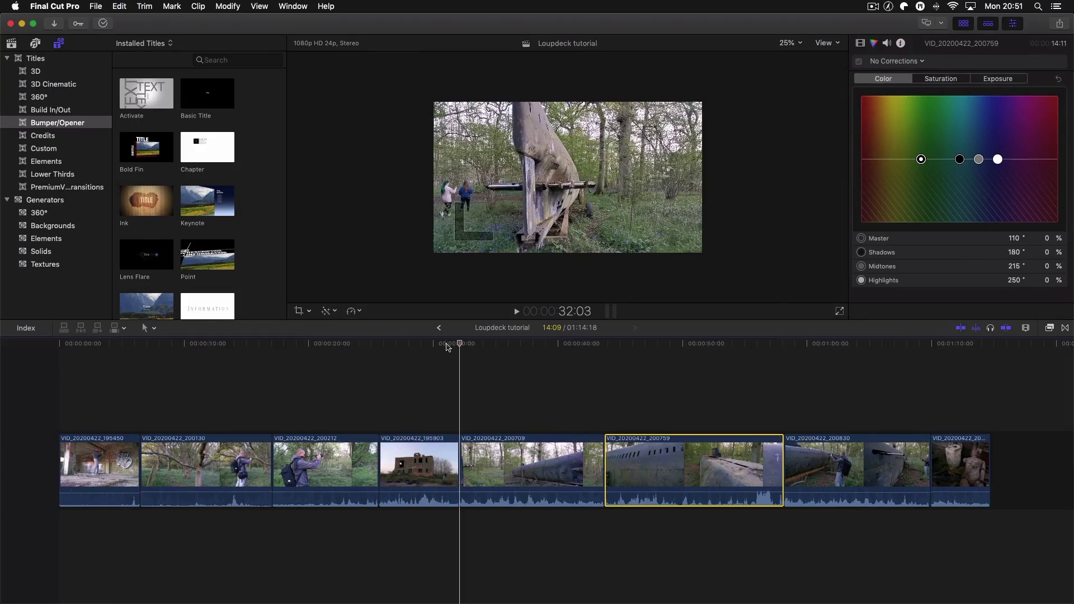
click(587, 348)
key(alt+bracketright)
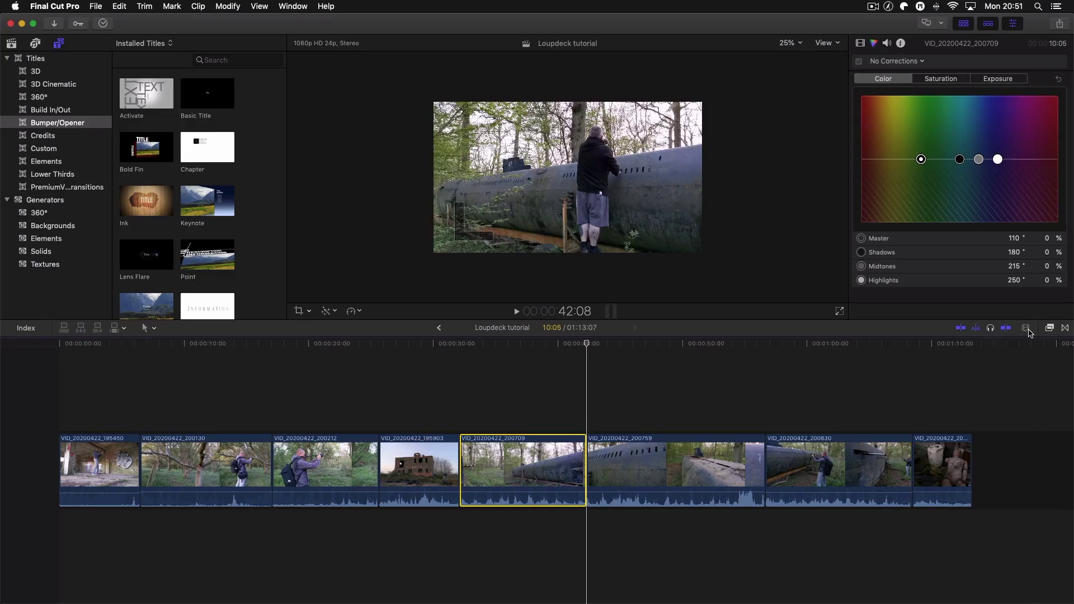
Step: Make timeline clips taller and drag VID_20200422_200709's volume down to about -12 dB
click(1025, 327)
drag(993, 401, 1007, 401)
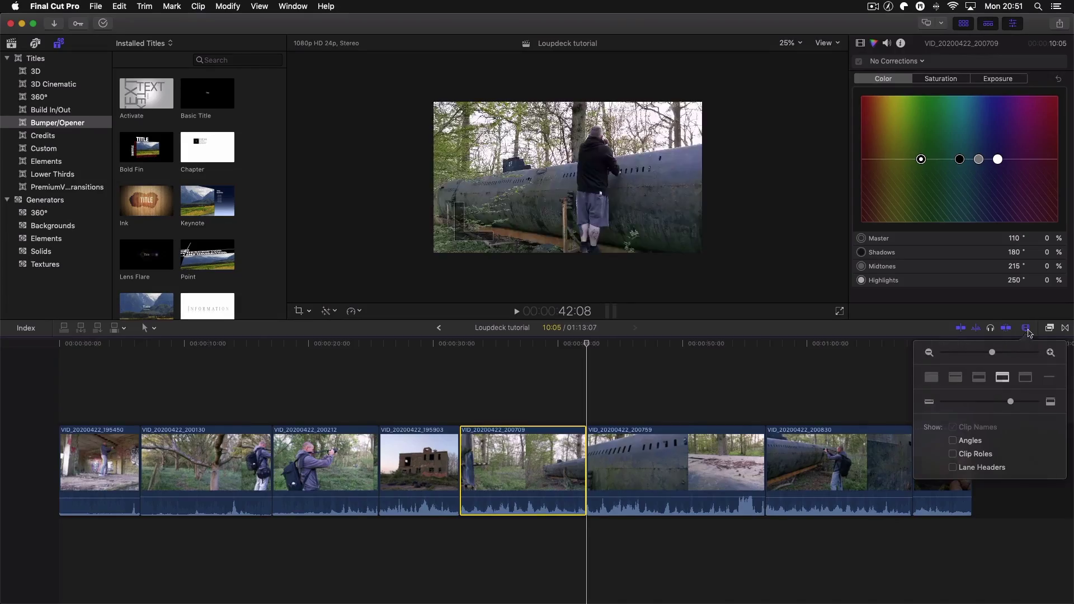
key(Escape)
drag(558, 496, 558, 499)
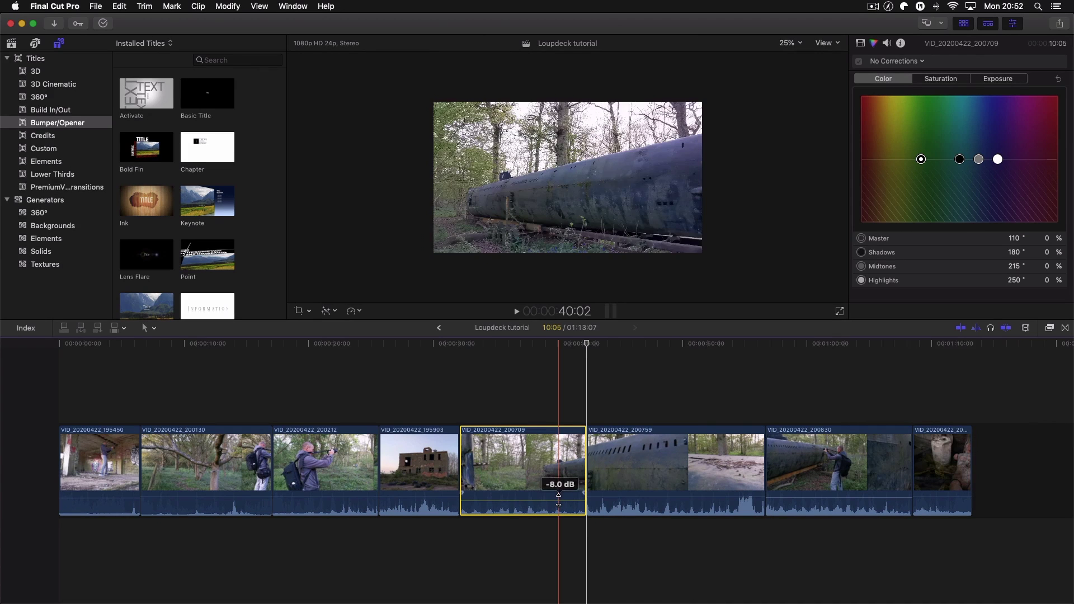
drag(557, 501, 557, 502)
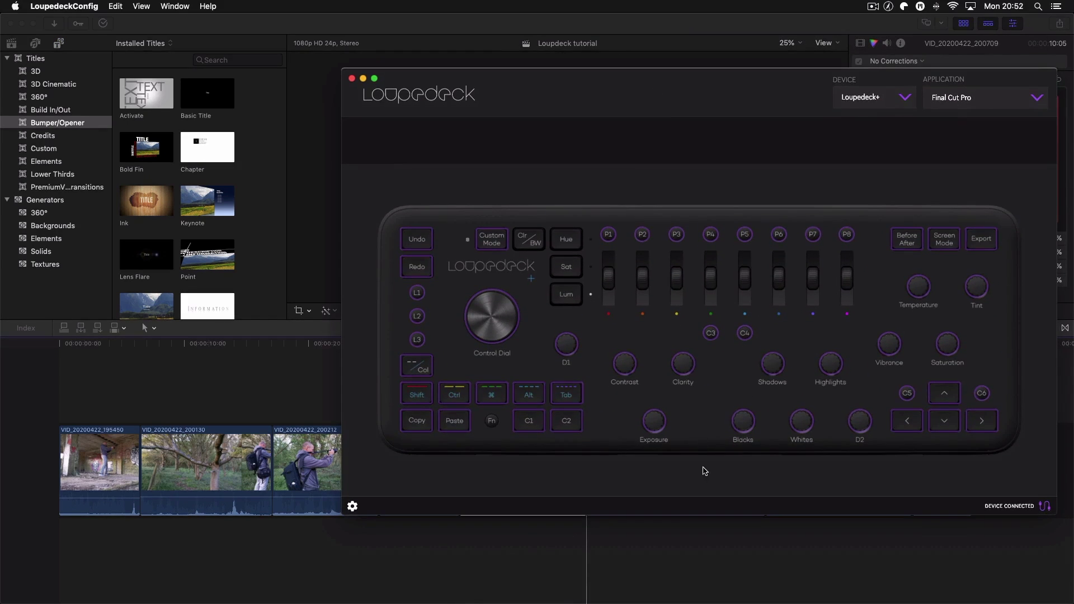
click(659, 427)
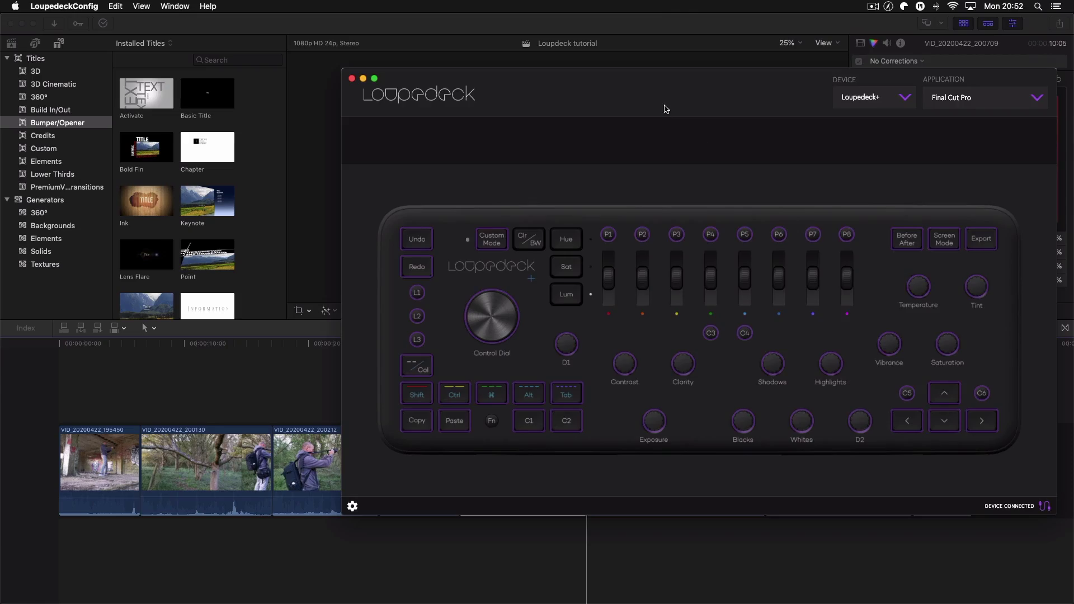
drag(665, 108, 658, 99)
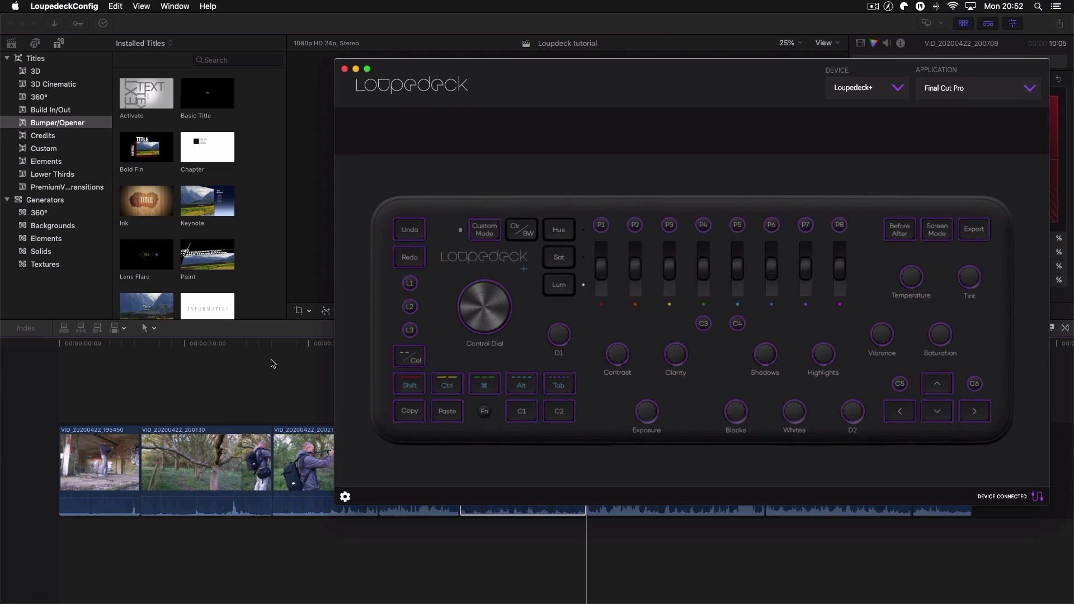
click(409, 284)
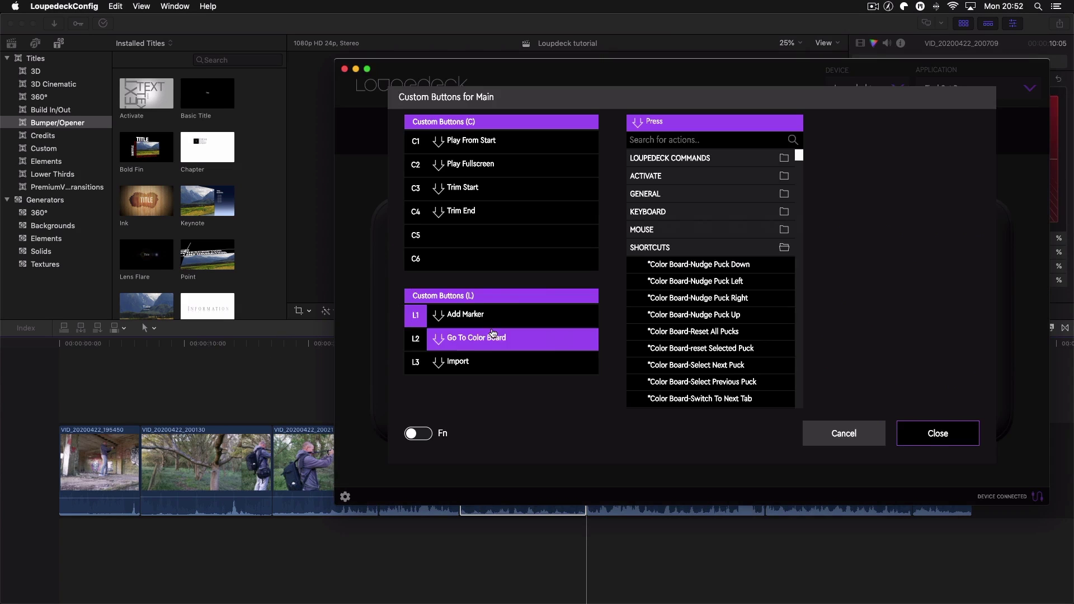
click(931, 436)
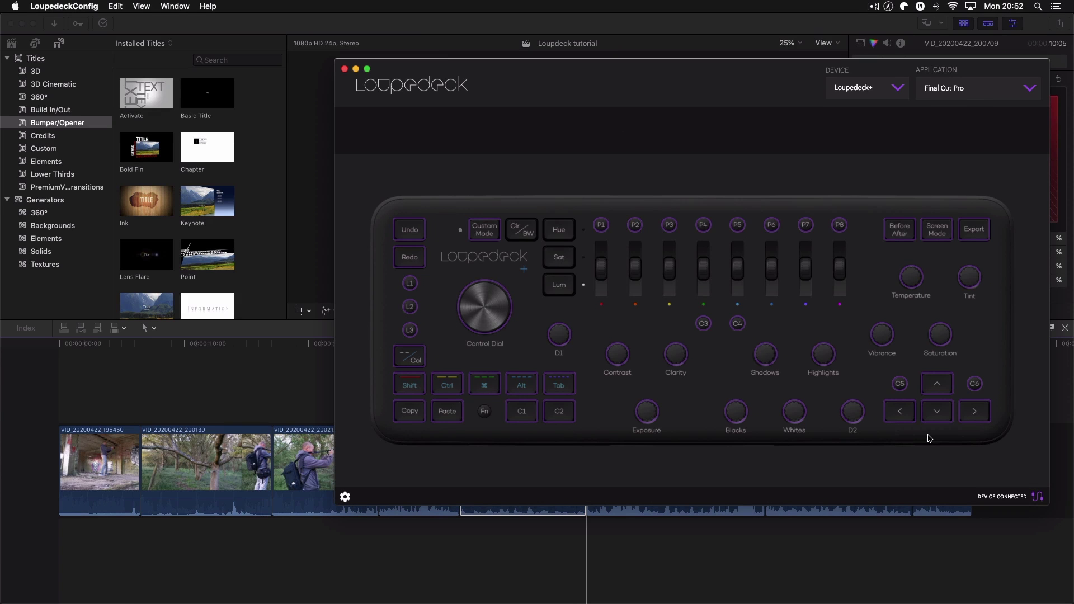
click(411, 306)
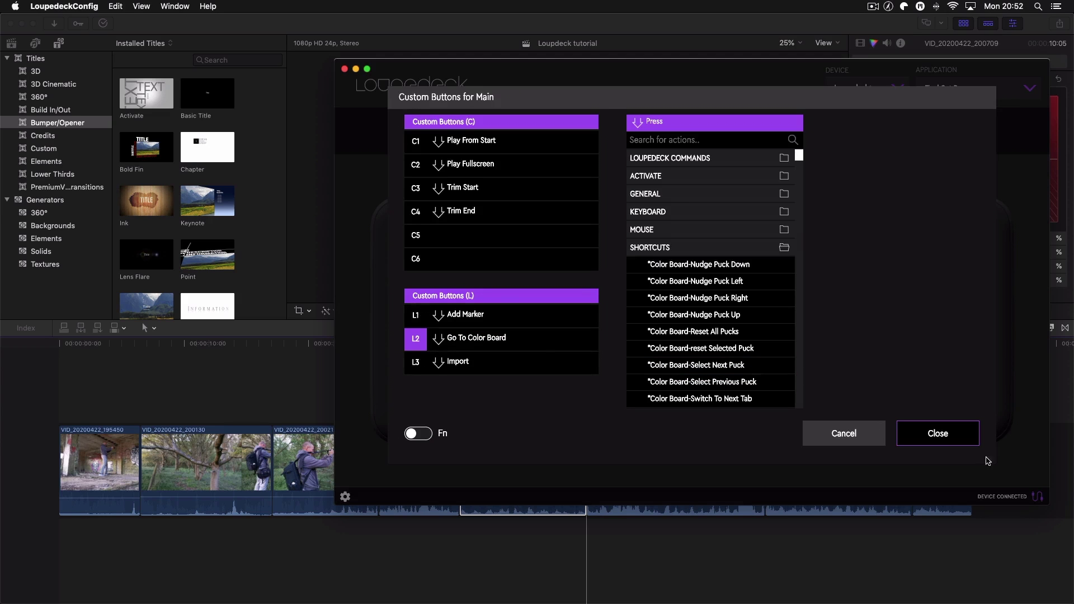
click(956, 436)
drag(482, 92, 416, 62)
key(cmd+w)
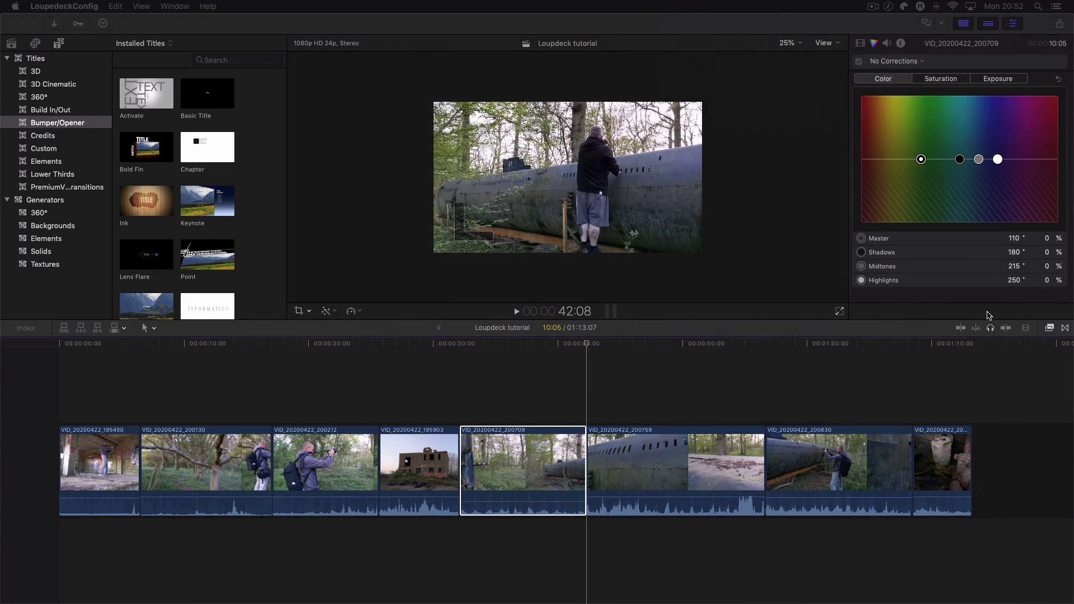
Step: Switch back to Final Cut Pro, where VID_20200422_200709's Color Board shows no corrections
click(862, 45)
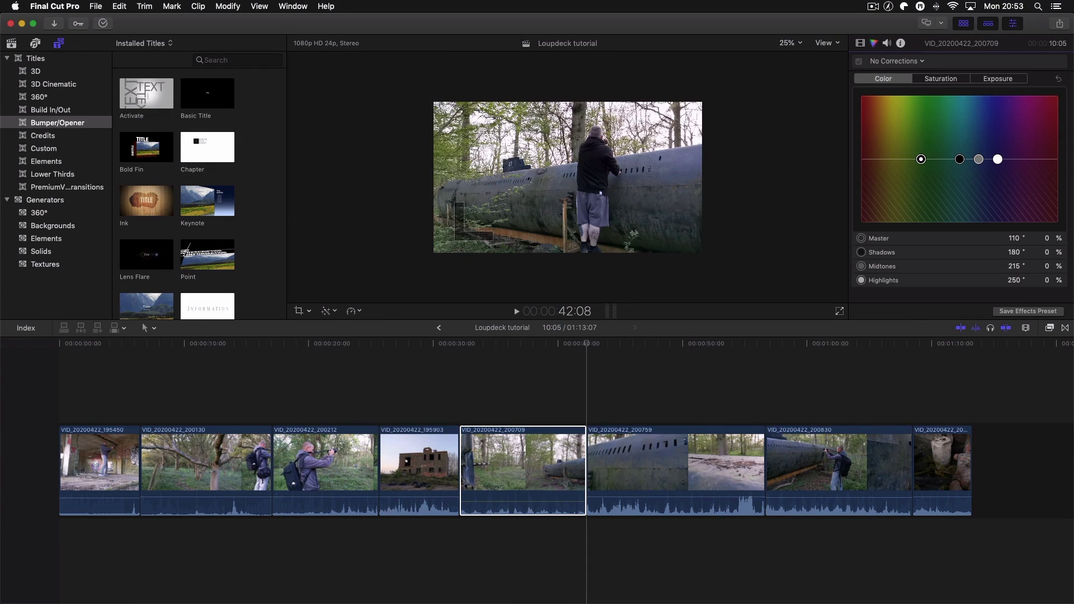
Step: Reopen LoupedeckConfig, use L3's +Color Wheels action on VID_20200422_200709, then close both windows
key(super+Tab)
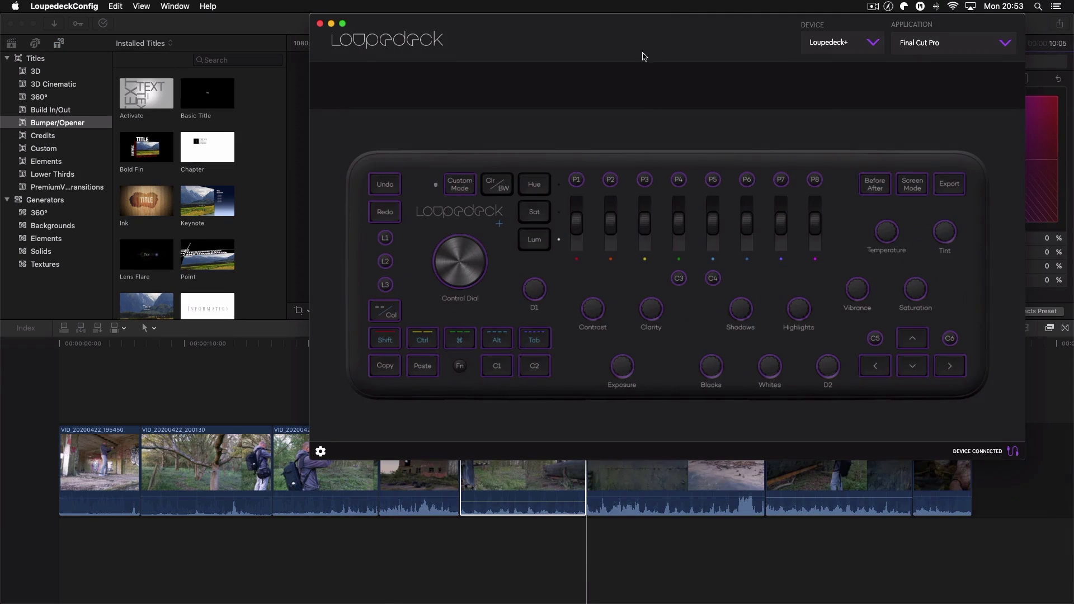
click(385, 286)
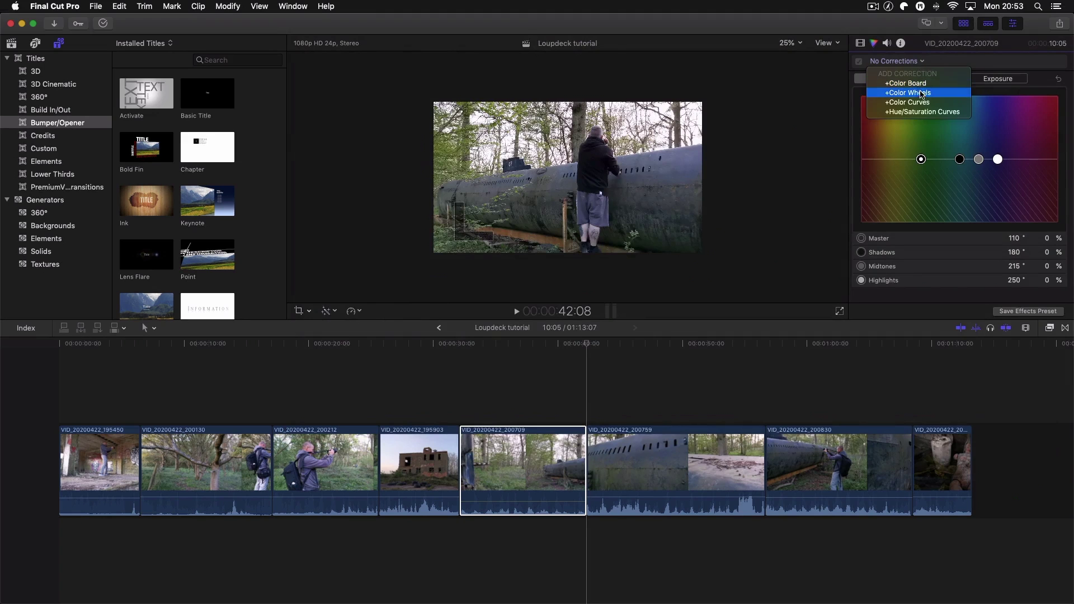
click(921, 93)
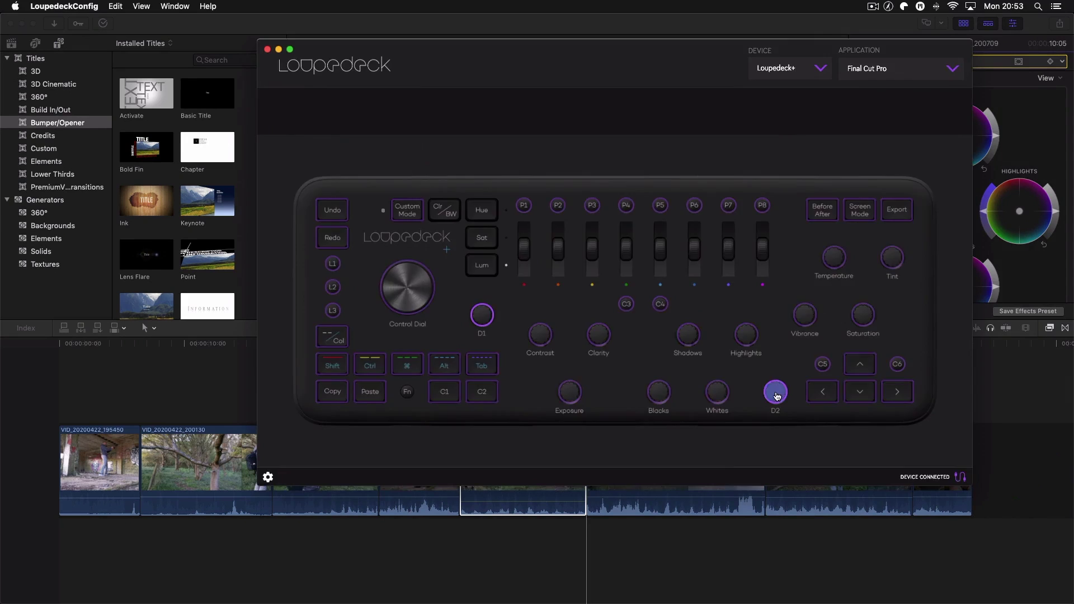
click(890, 414)
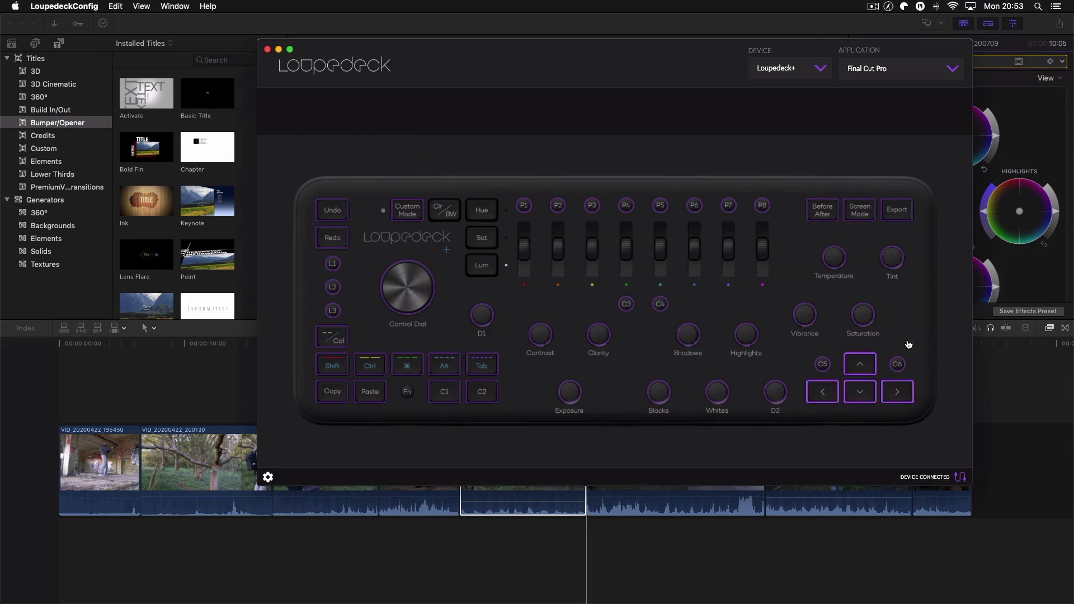
key(super+w)
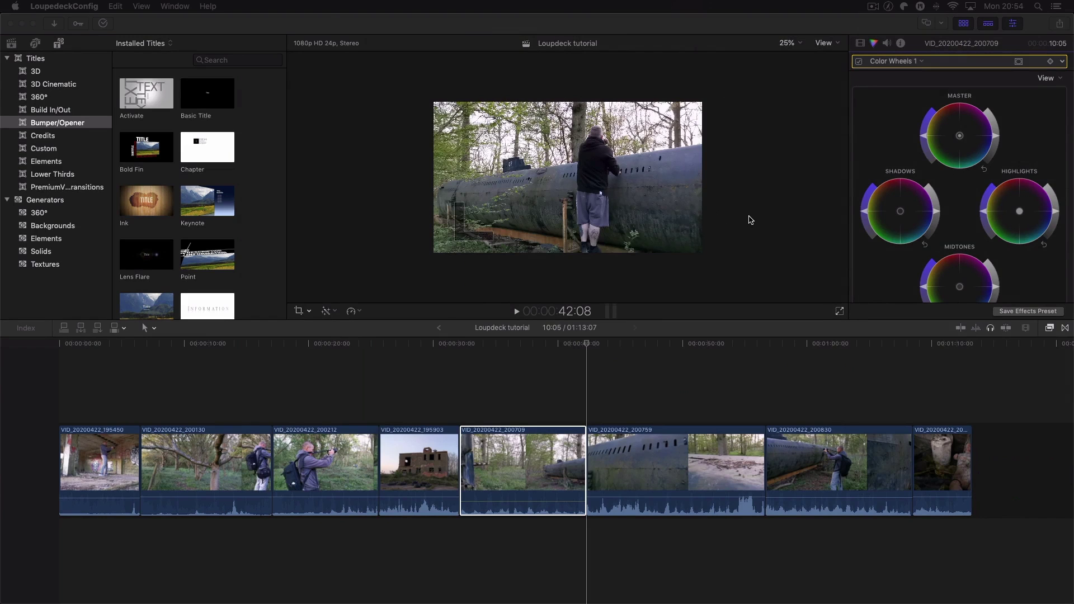
Step: Put the playhead at 38:06 in VID_20200422_200709 and scroll the inspector to Temperature and Tint
click(750, 220)
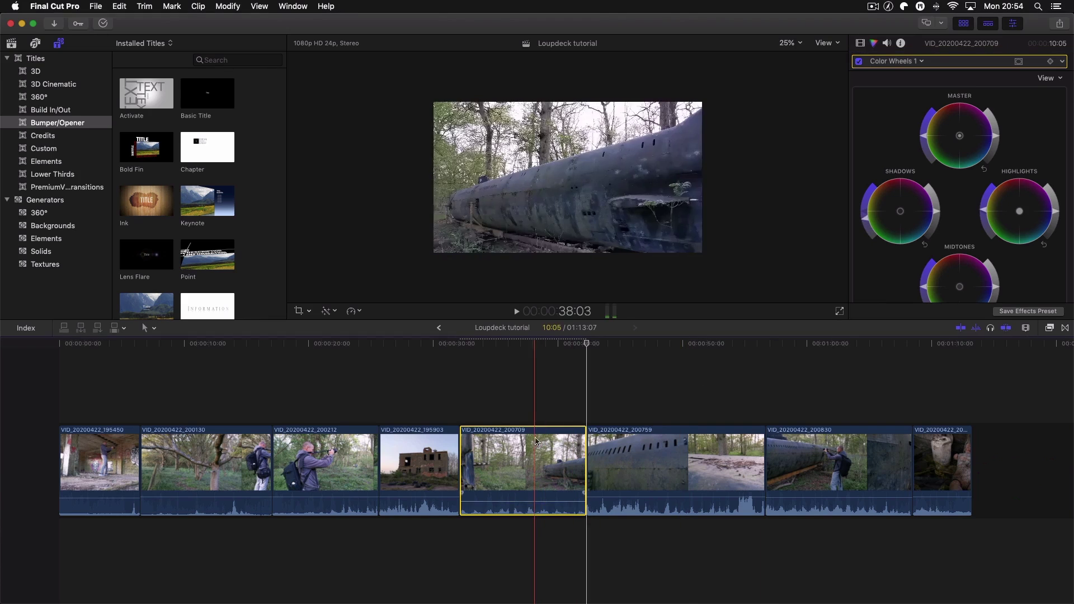
click(536, 345)
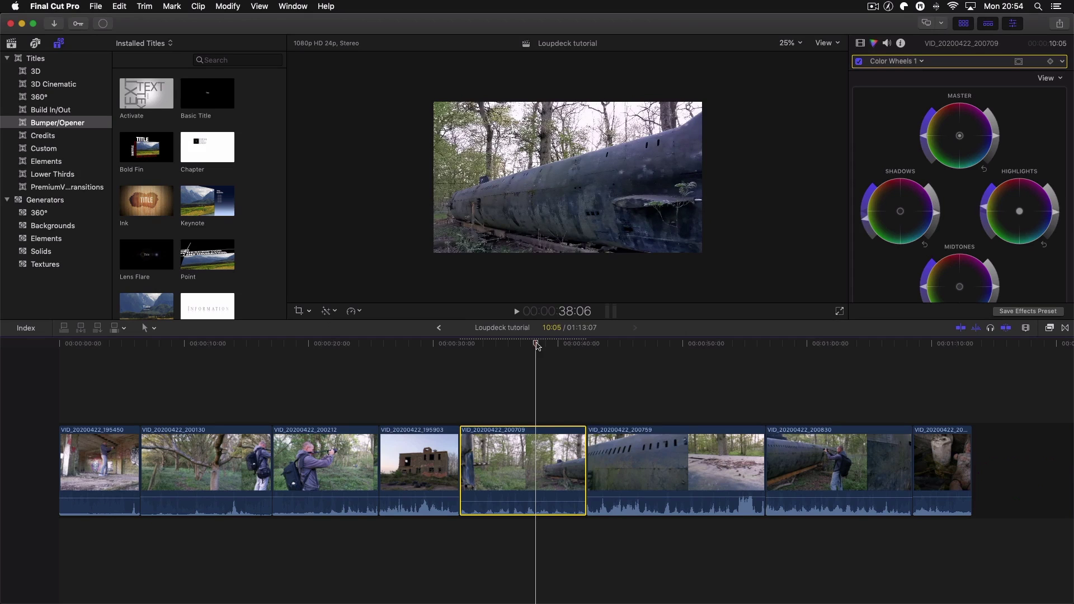
scroll(959, 244, down, 5)
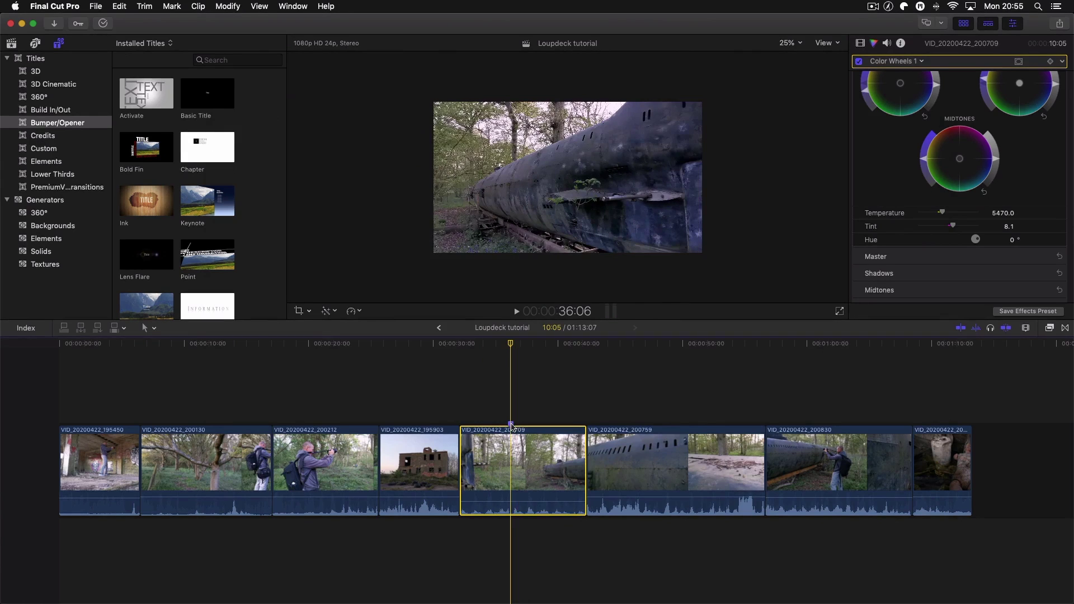
Step: Delete the marker on VID_20200422_200709 through its context menu, then open the CommandPost menu
right_click(512, 425)
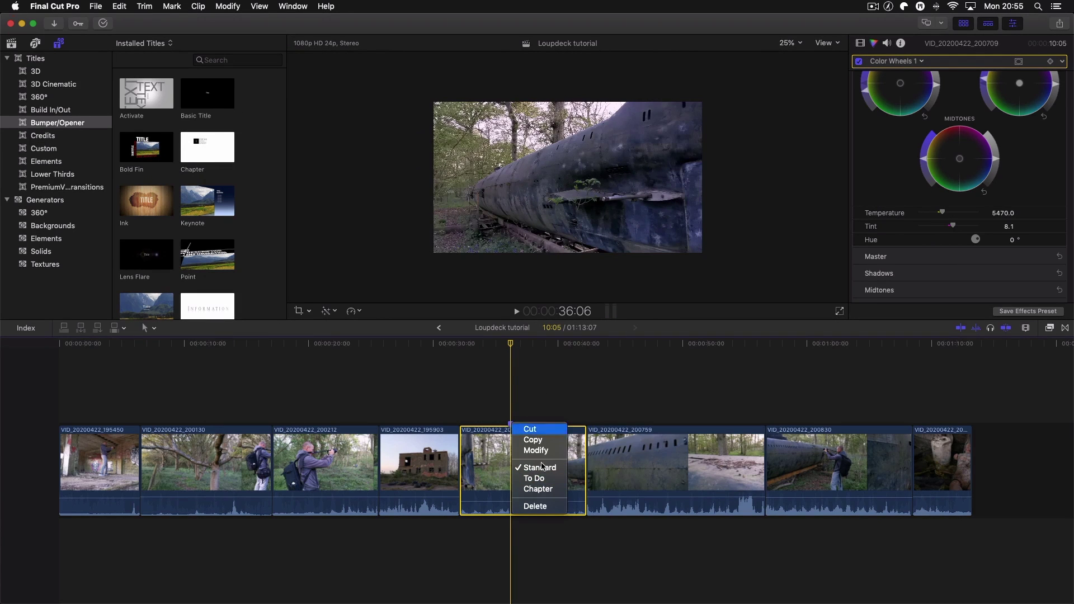
click(543, 506)
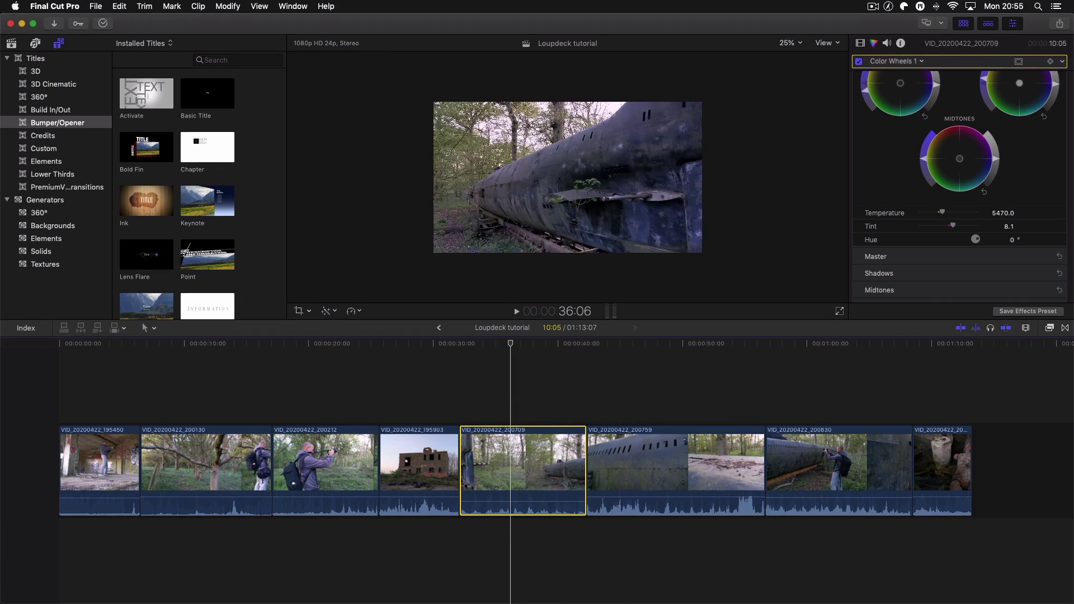
click(889, 7)
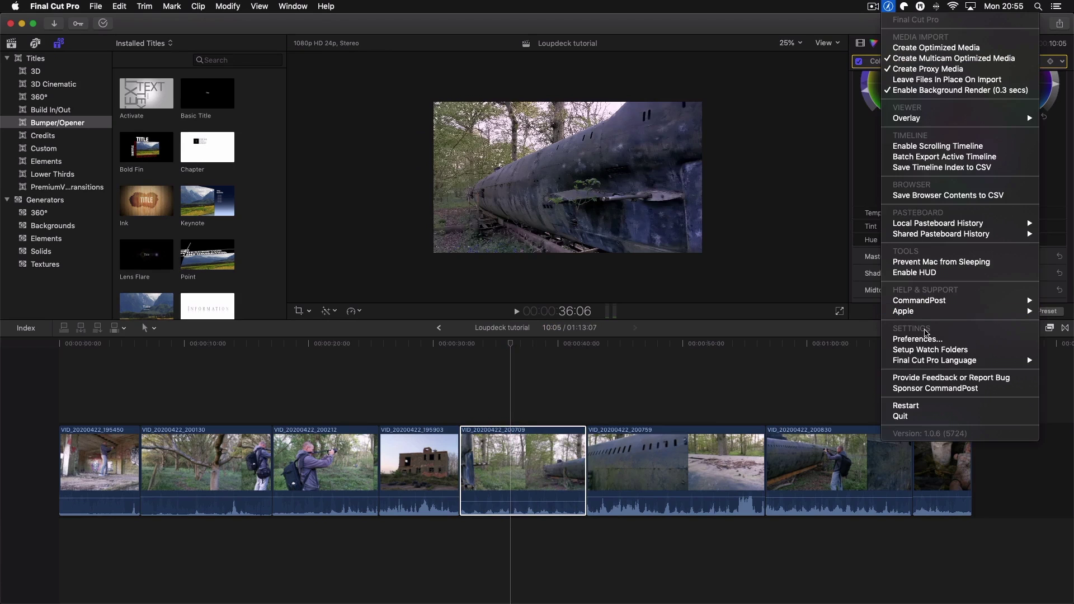
Step: Open CommandPost Preferences, go to the Final Cut Pro tab, and request the Moveable Markers help
click(922, 340)
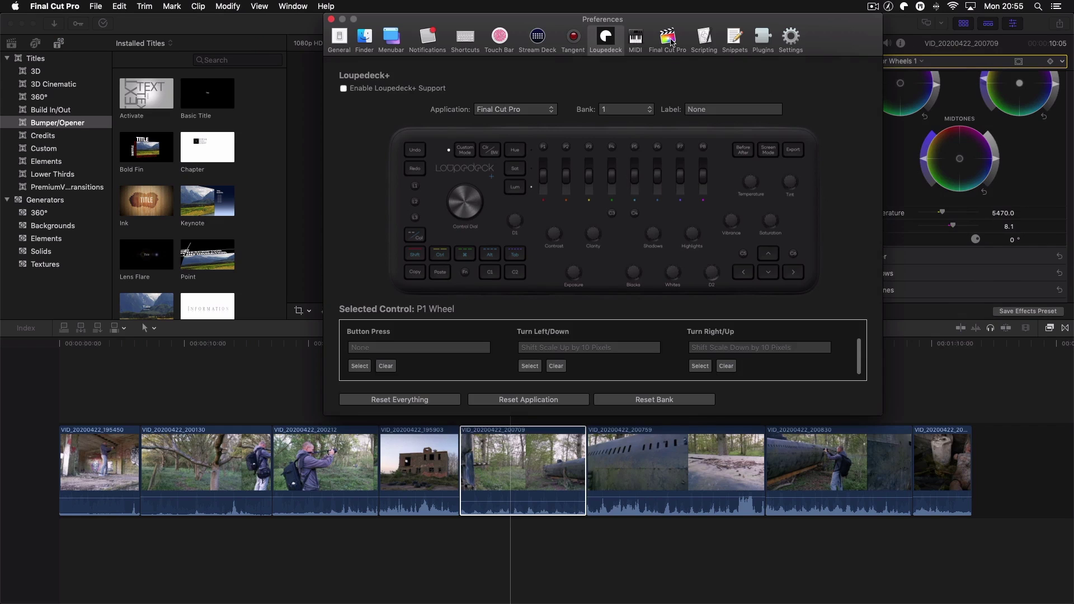
click(667, 39)
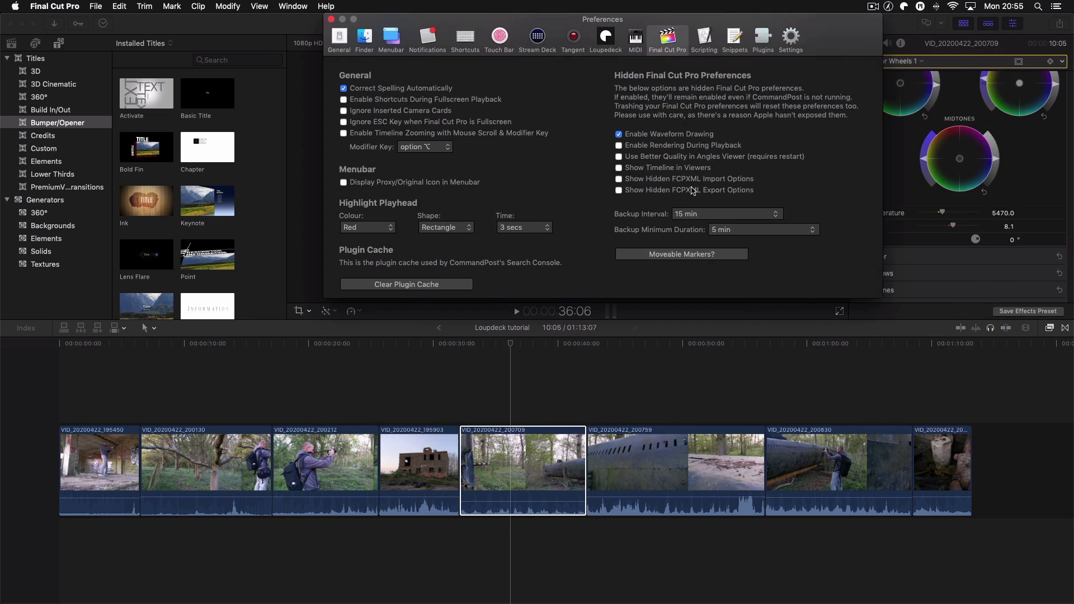
click(696, 254)
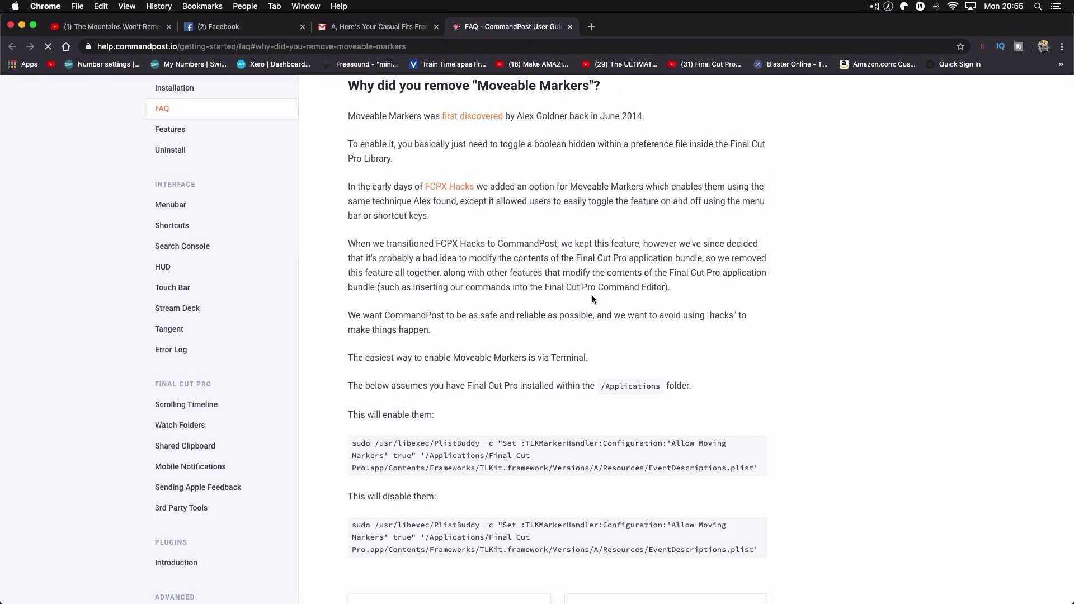
Step: Scroll the CommandPost FAQ down and select the Terminal command that enables Moveable Markers
scroll(606, 314, down, 2)
scroll(593, 315, down, 1)
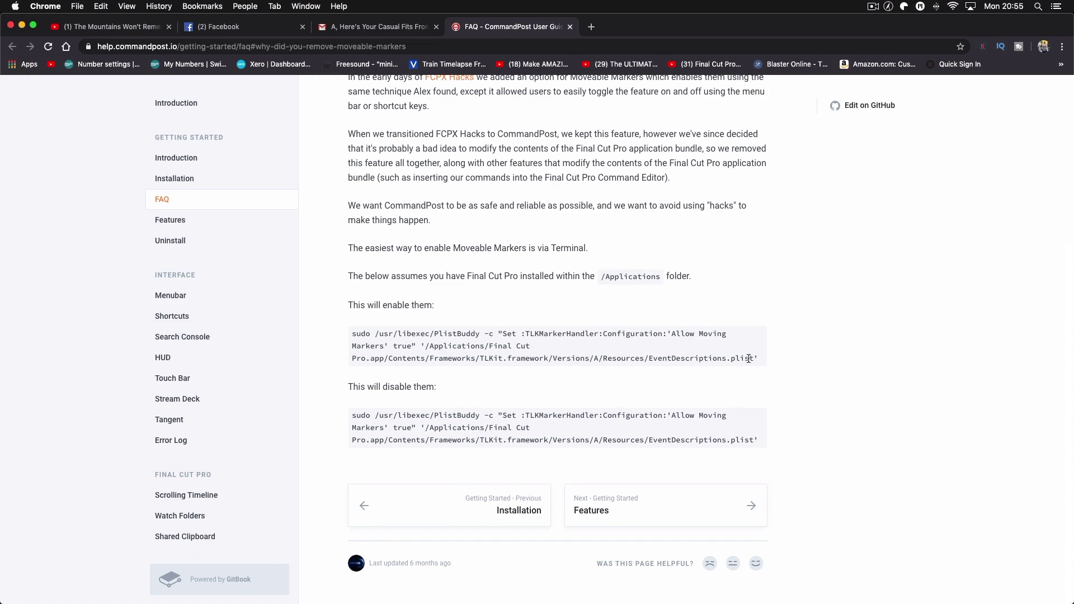
drag(765, 361, 353, 329)
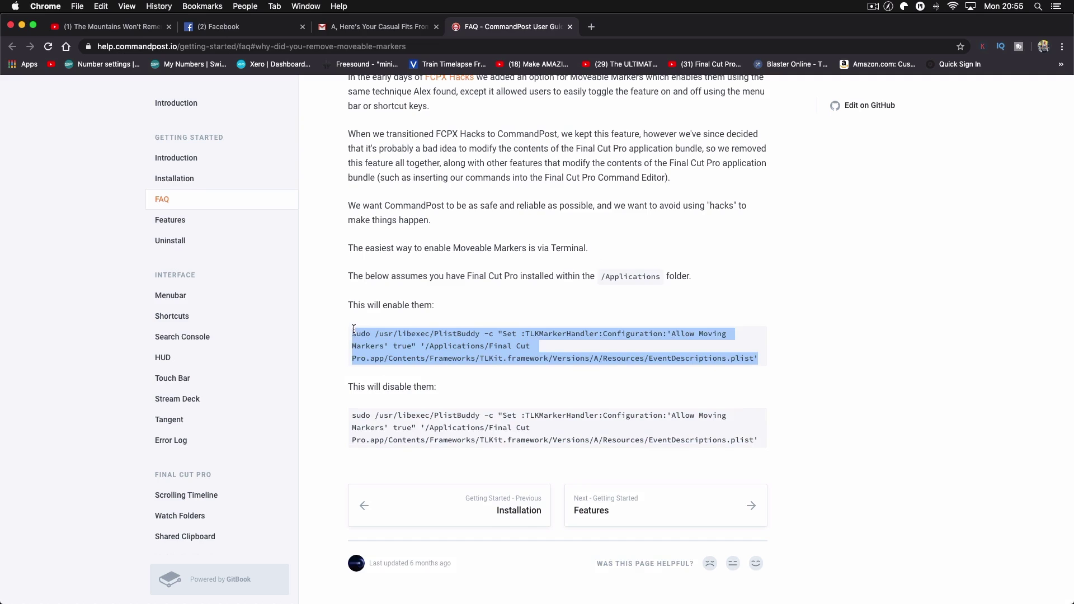
click(794, 310)
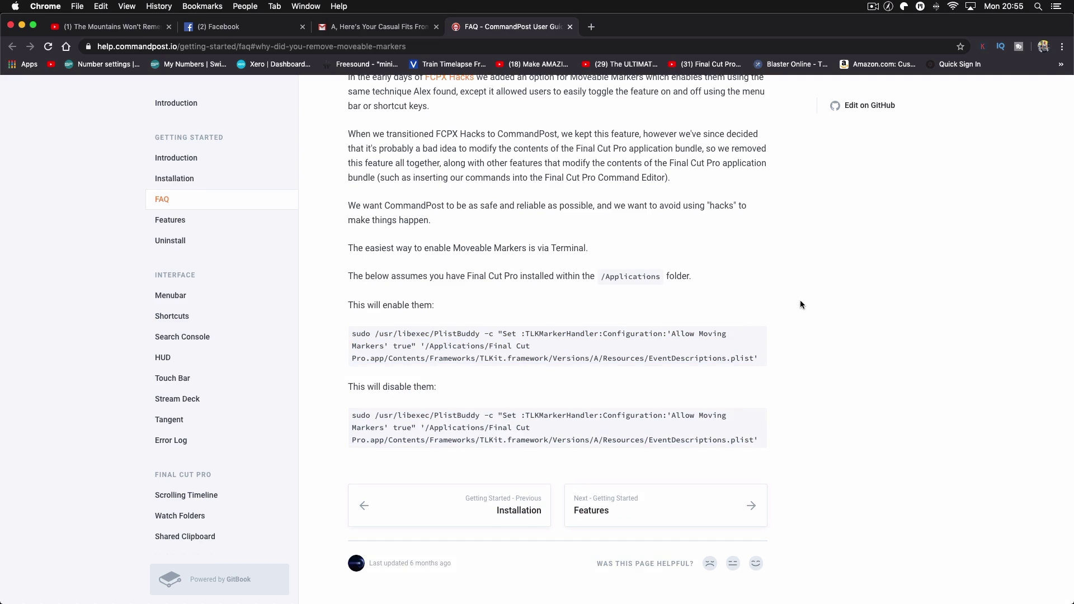
Step: Launch Terminal through Spotlight by searching 'terminal'
click(1037, 7)
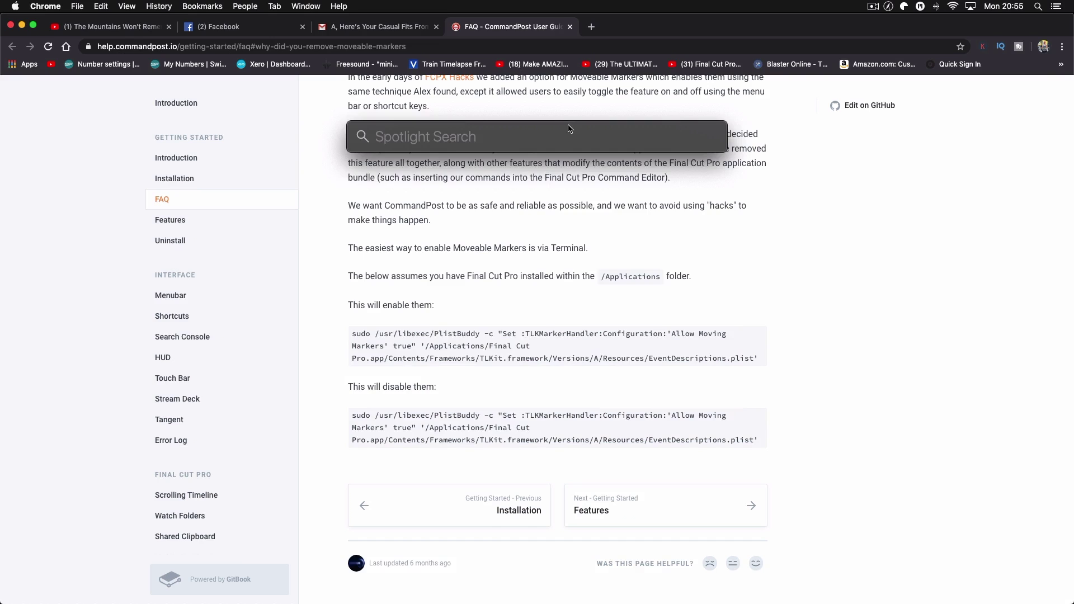
text(terminal)
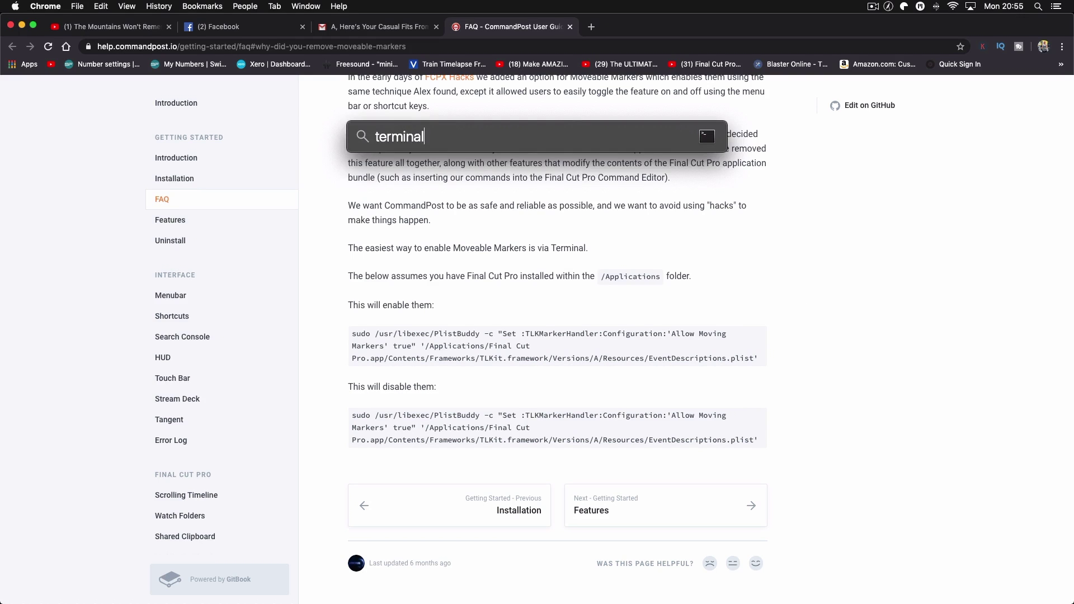
key(Return)
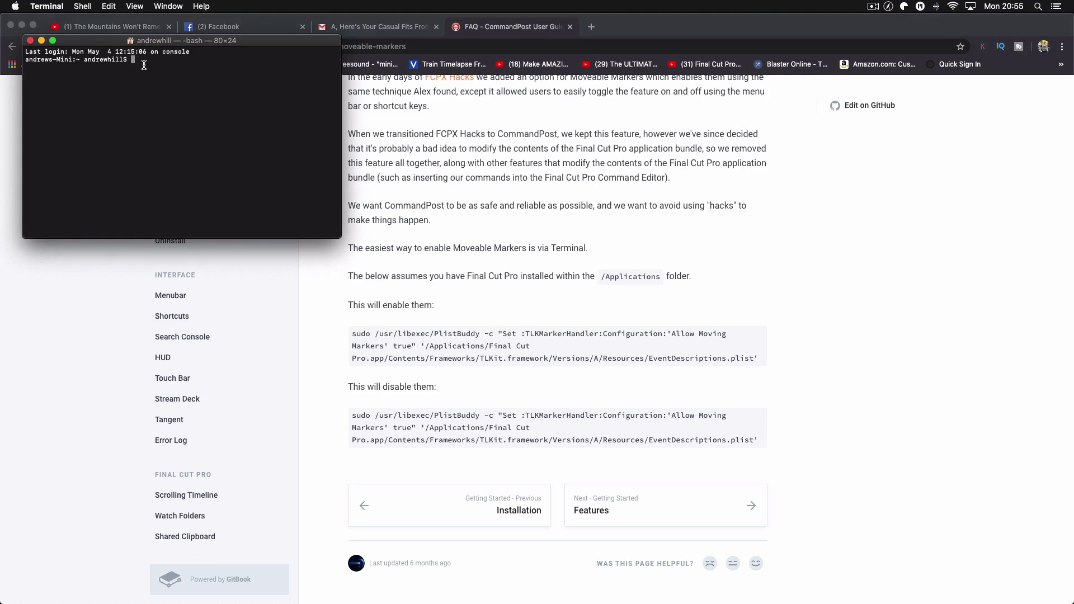
Step: Close the Terminal window, returning to CommandPost's Final Cut Pro preferences
click(31, 41)
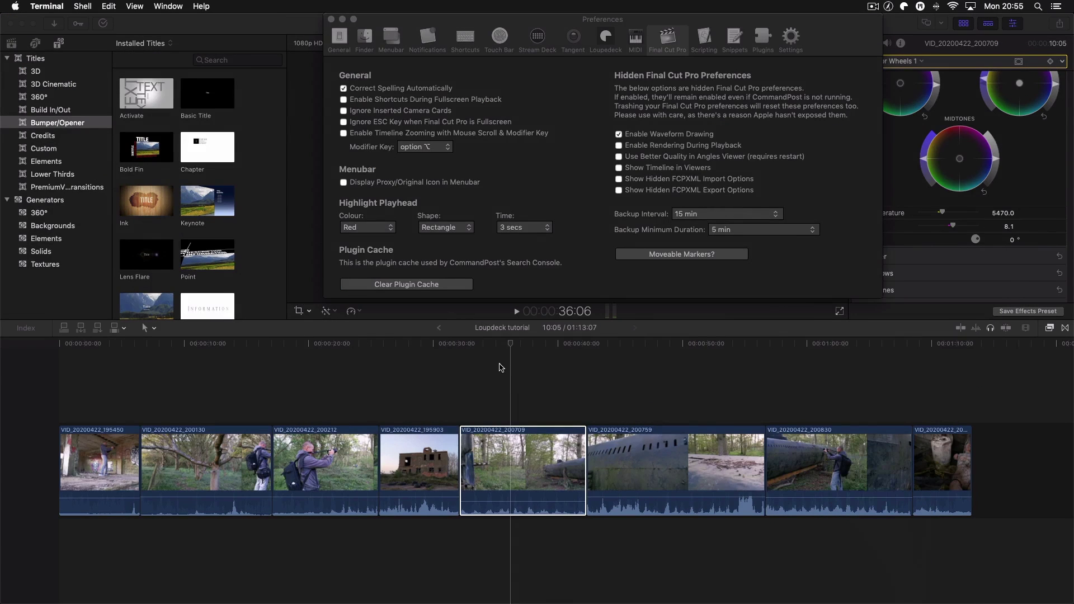
Step: Dismiss CommandPost Preferences and play the timeline, stopping at 37:12
click(512, 349)
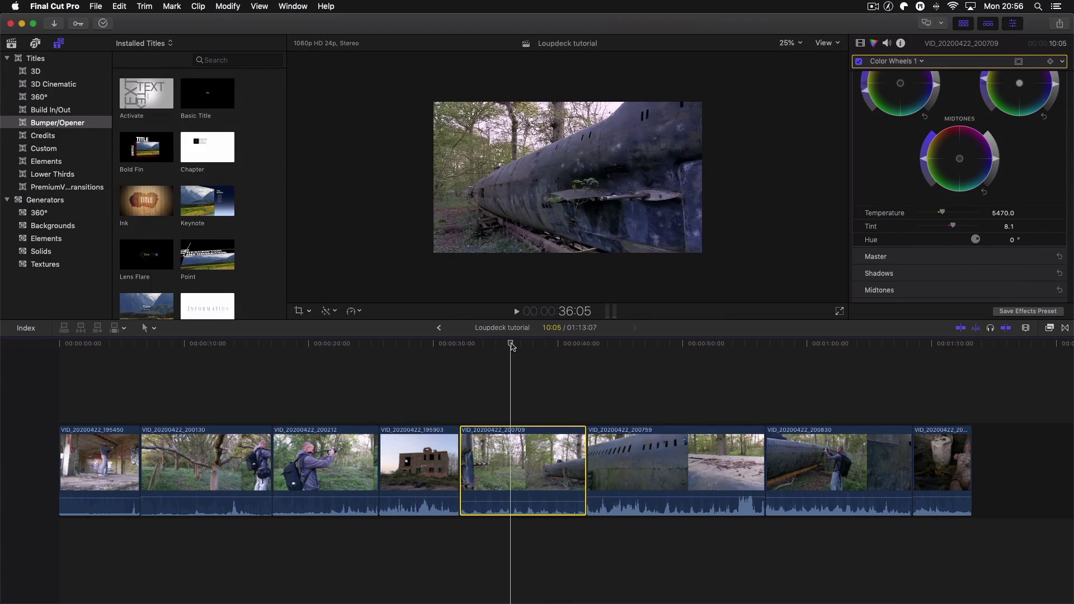
key(space)
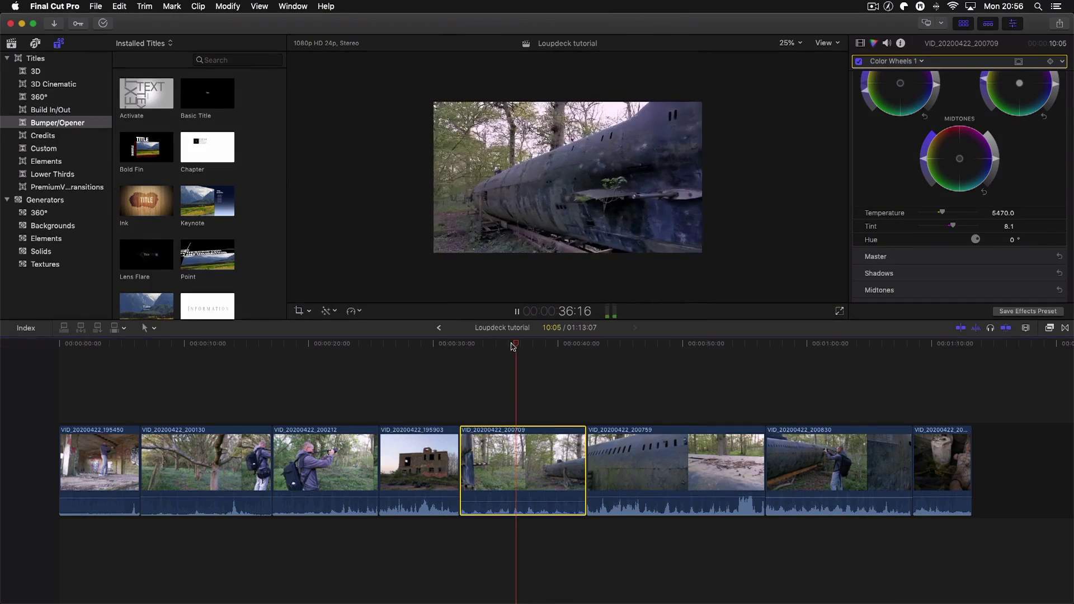
key(space)
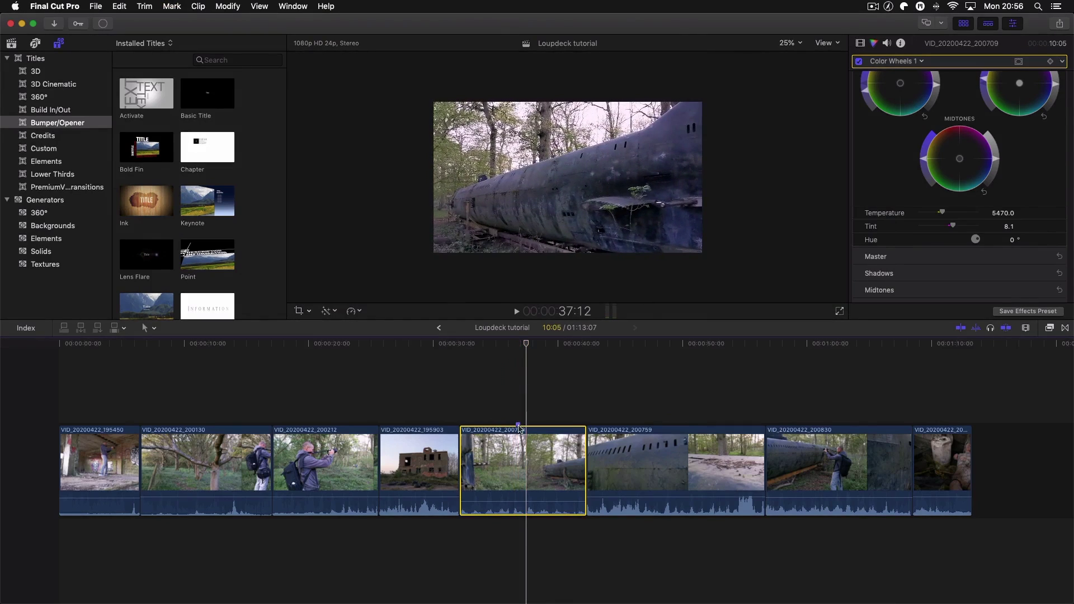
Step: Drag the marker off VID_20200422_200759, add a marker with M, and nudge it later
click(518, 424)
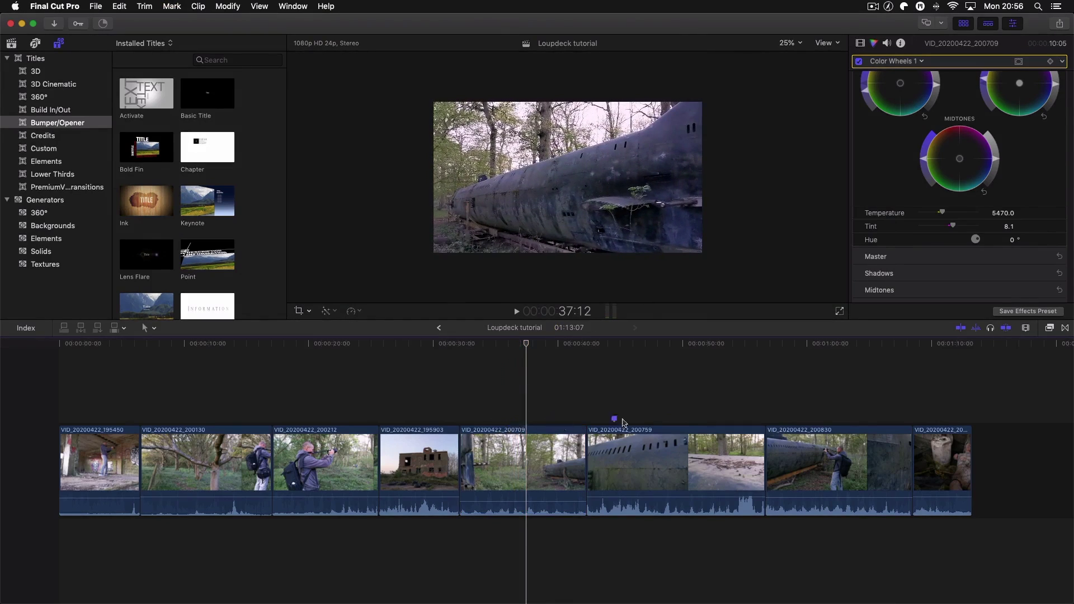
mouse_move(694, 421)
mouse_down()
mouse_move(351, 417)
mouse_move(588, 424)
mouse_move(402, 424)
mouse_move(417, 412)
mouse_up()
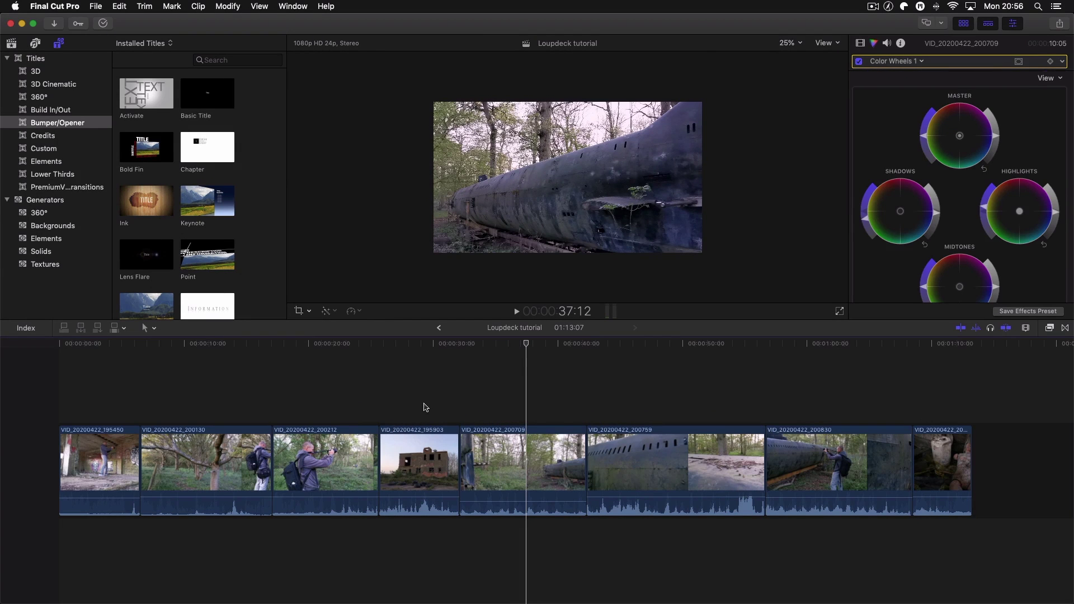
key(m)
mouse_move(526, 424)
mouse_down()
mouse_move(546, 425)
mouse_move(499, 428)
mouse_move(540, 427)
mouse_up()
Step: Tick Show Timeline in Viewers in CommandPost's Final Cut Pro preferences, then play the clip to test it
click(888, 6)
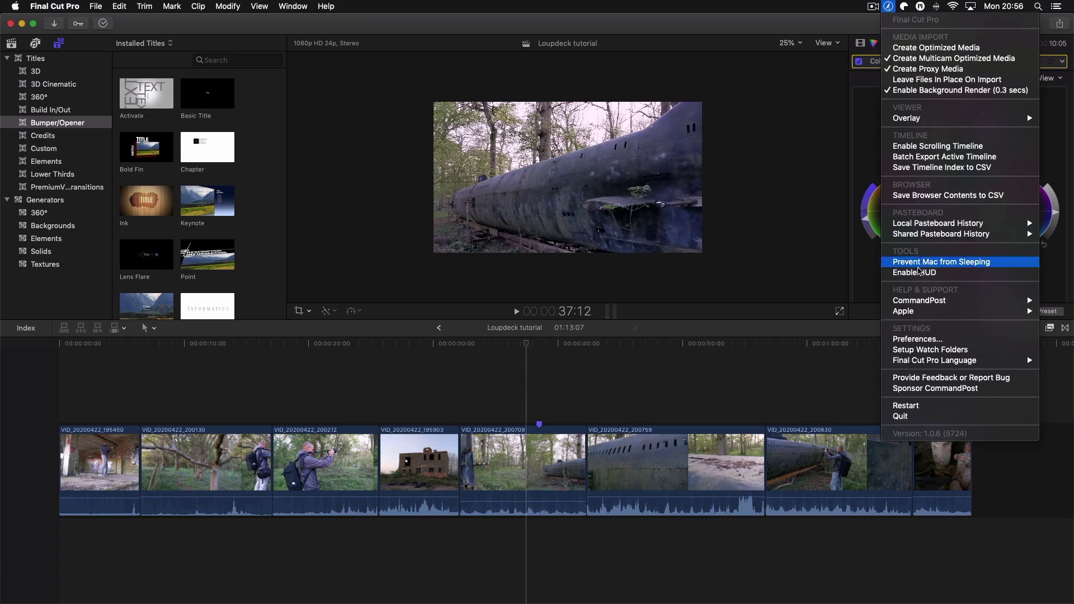
click(918, 338)
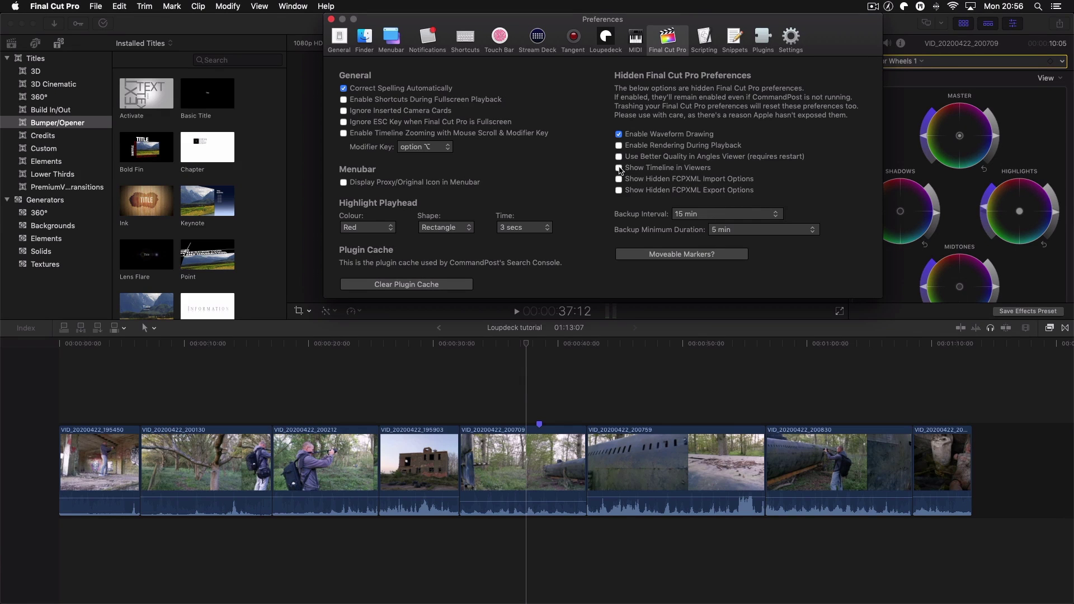
click(618, 168)
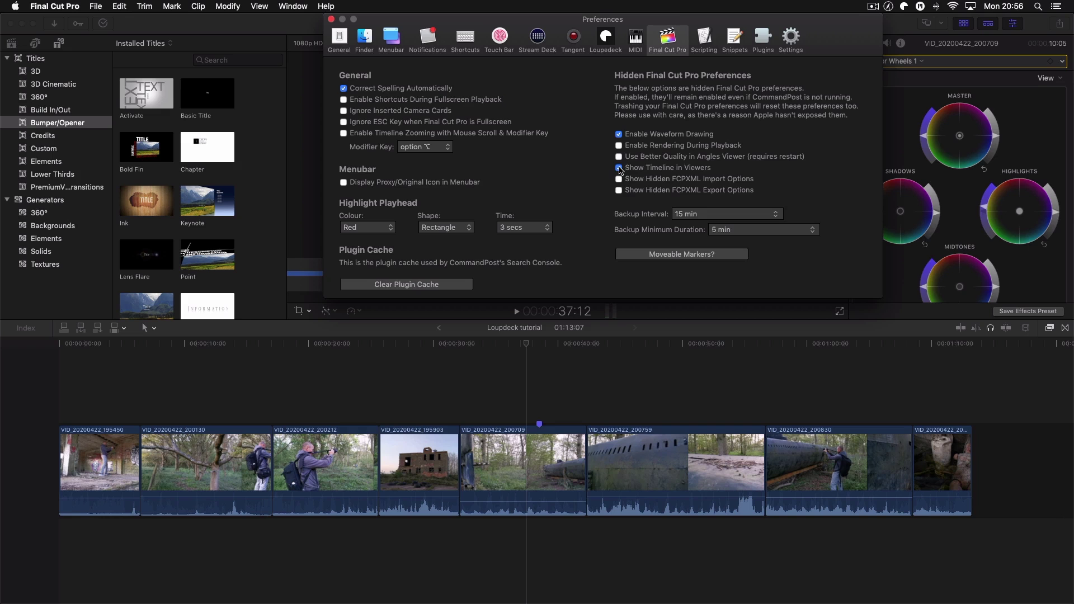
key(cmd+w)
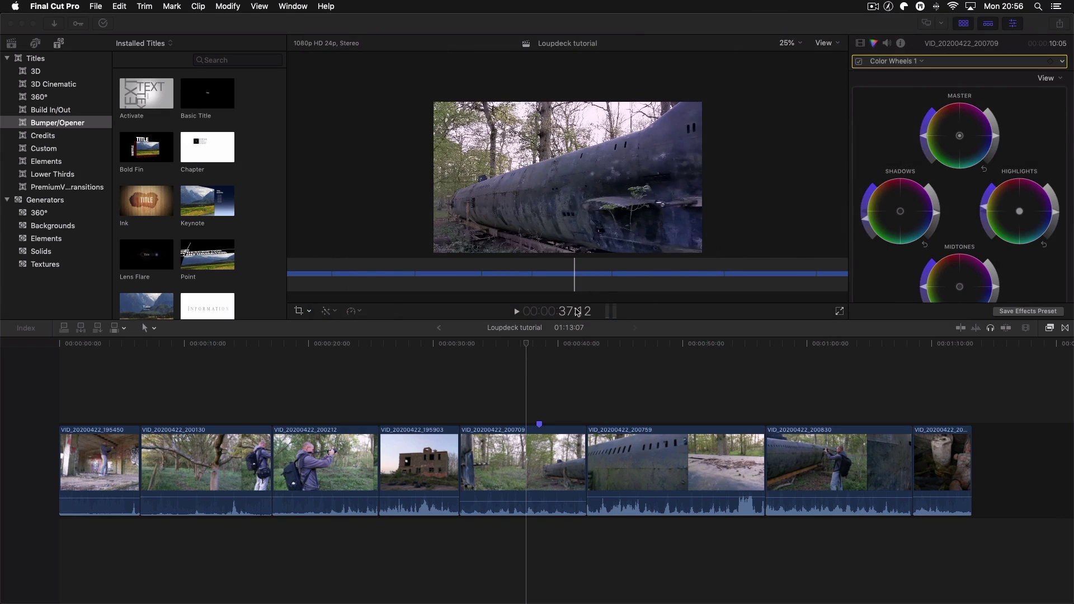
click(577, 349)
key(space)
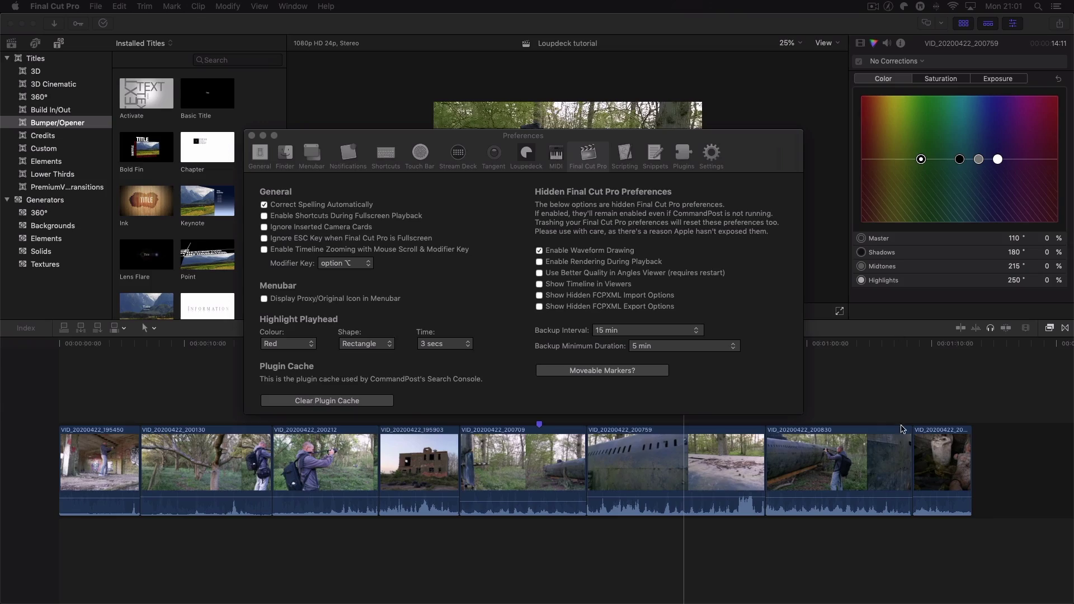
Step: Show the Loupedeck+ tab in CommandPost Preferences and select the Control Dial's P8 Wheel
click(751, 164)
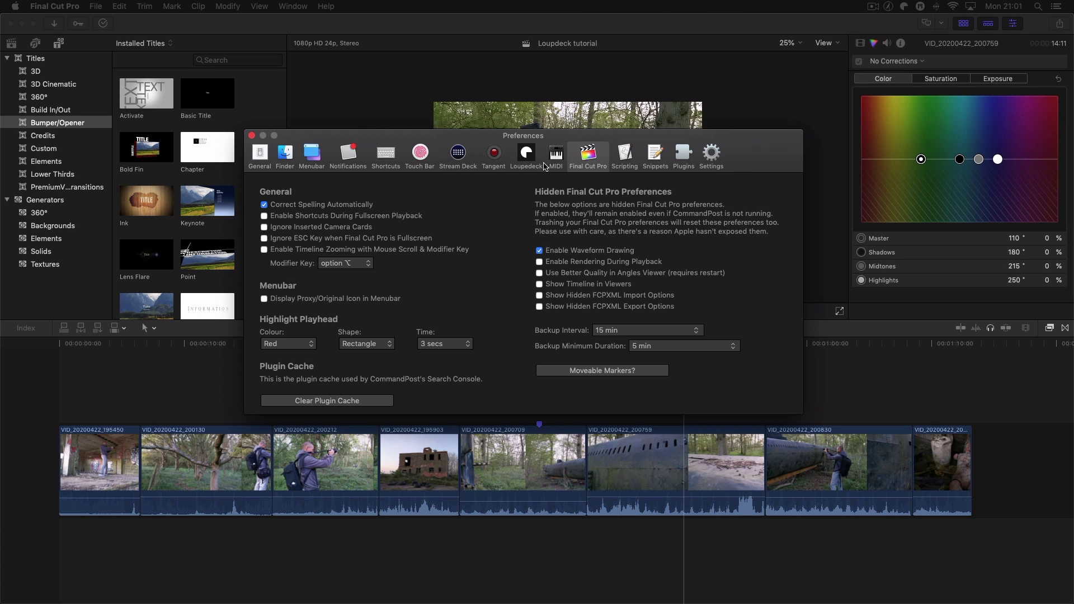
click(527, 155)
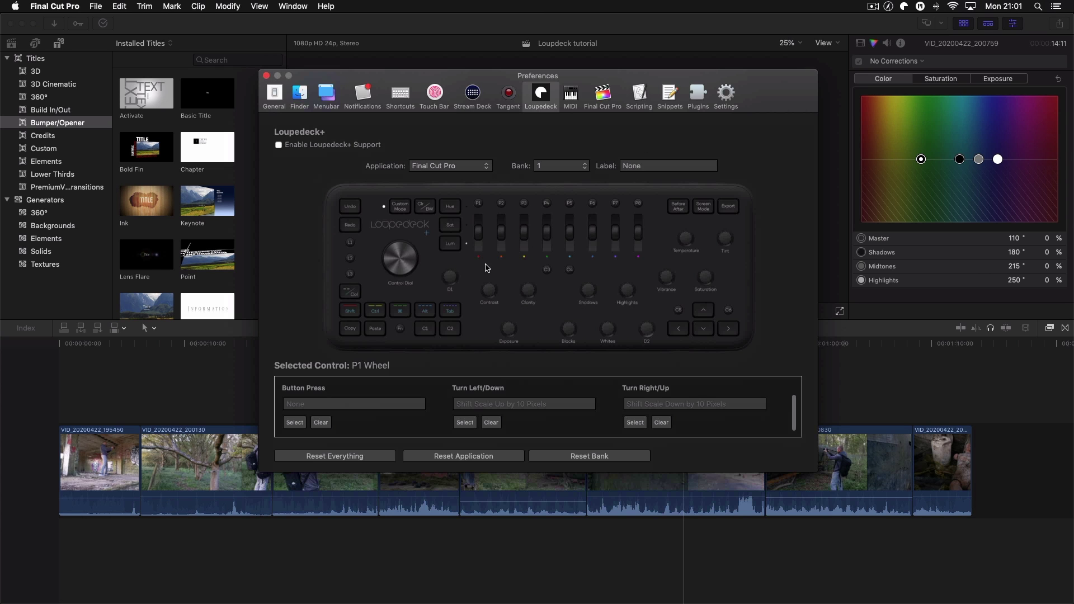
click(406, 261)
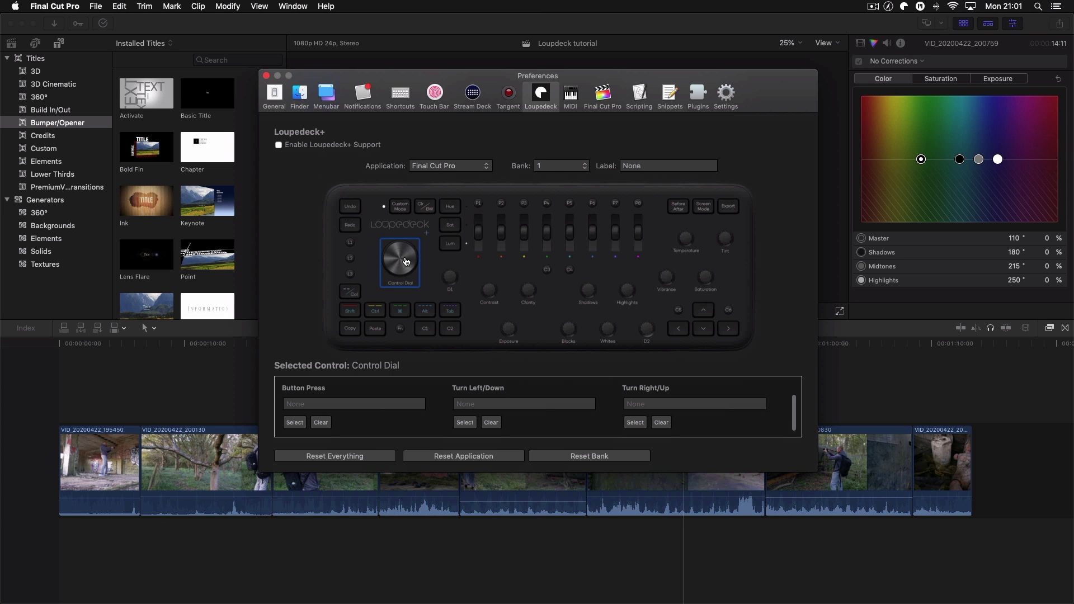
click(502, 407)
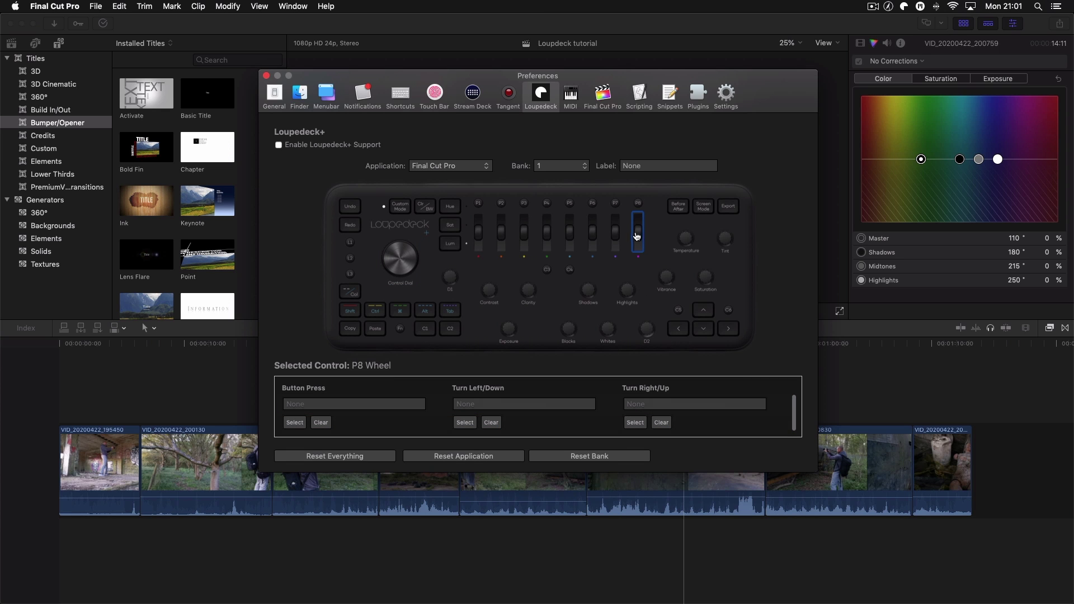
Step: Browse scale commands for the P8 Wheel's Turn Left/Down, then clear it to leave it unassigned
click(464, 422)
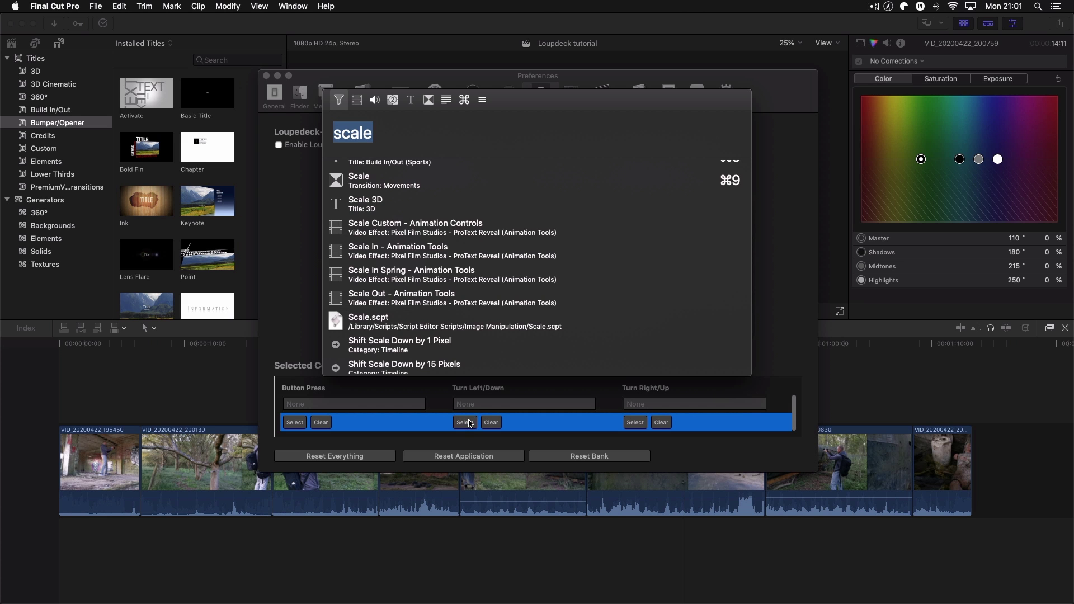
scroll(531, 257, down, 10)
scroll(537, 242, down, 2)
scroll(544, 243, up, 12)
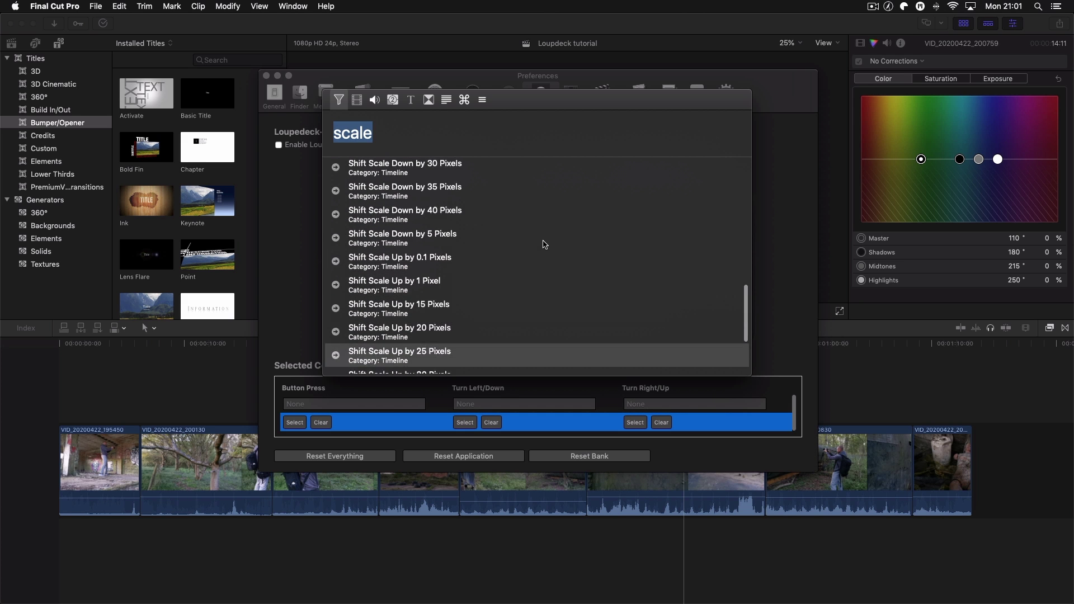
scroll(544, 243, down, 8)
scroll(543, 243, down, 5)
click(492, 424)
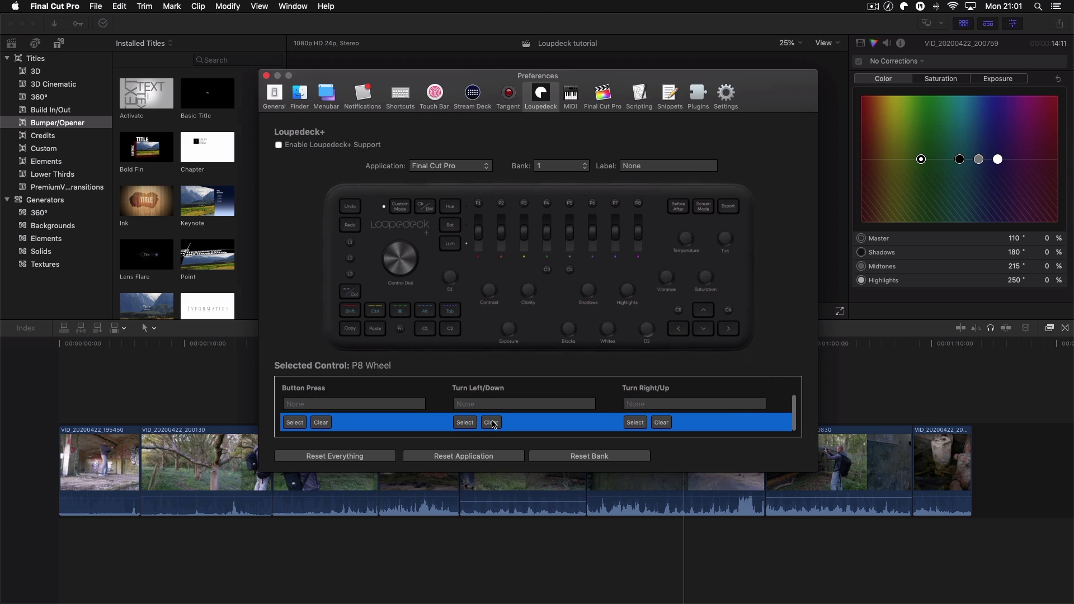